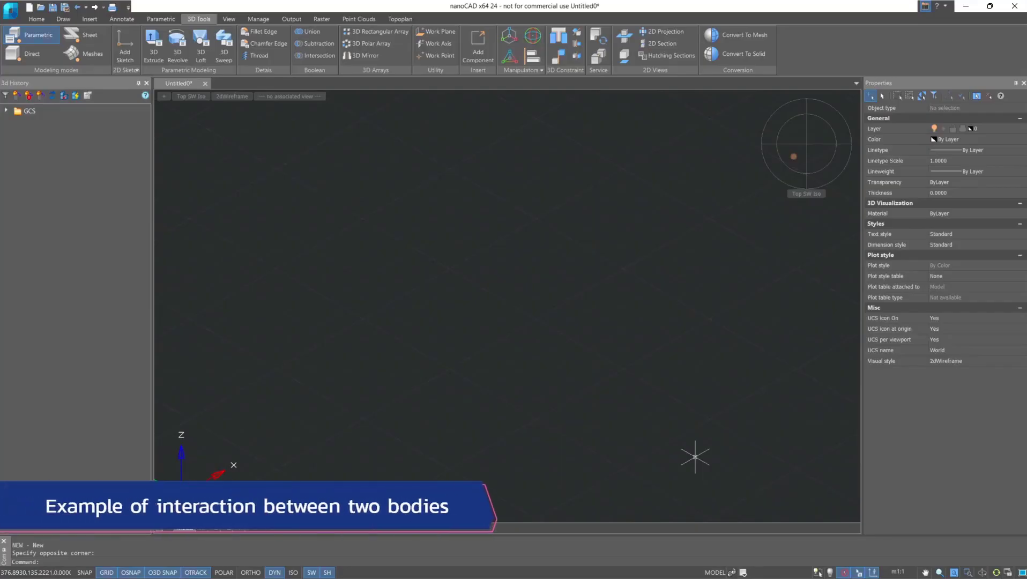
- Switch to direct modeling and draw a box with a base about 72 by 82 units and a height of about 75
click(33, 53)
click(124, 36)
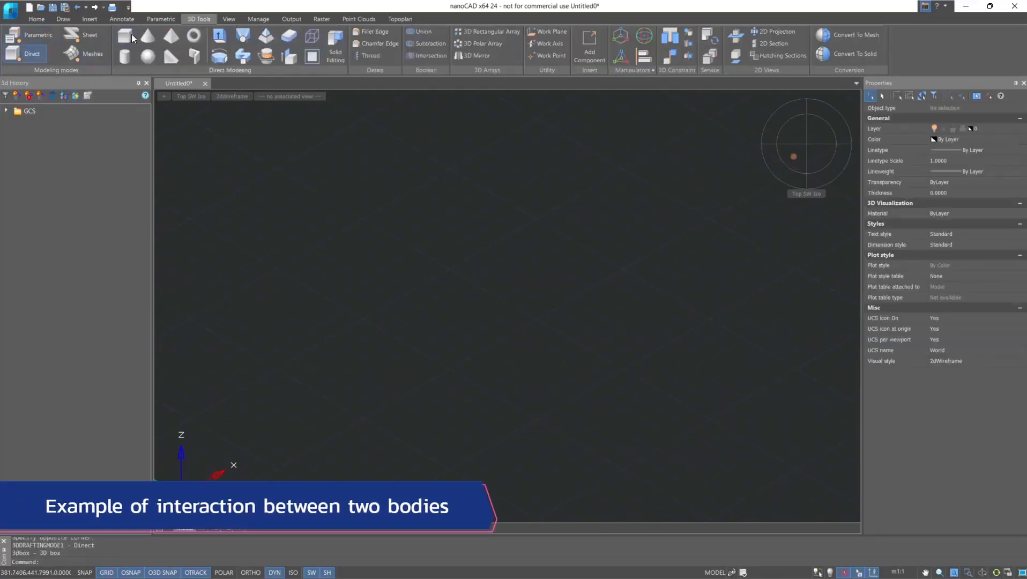
click(562, 281)
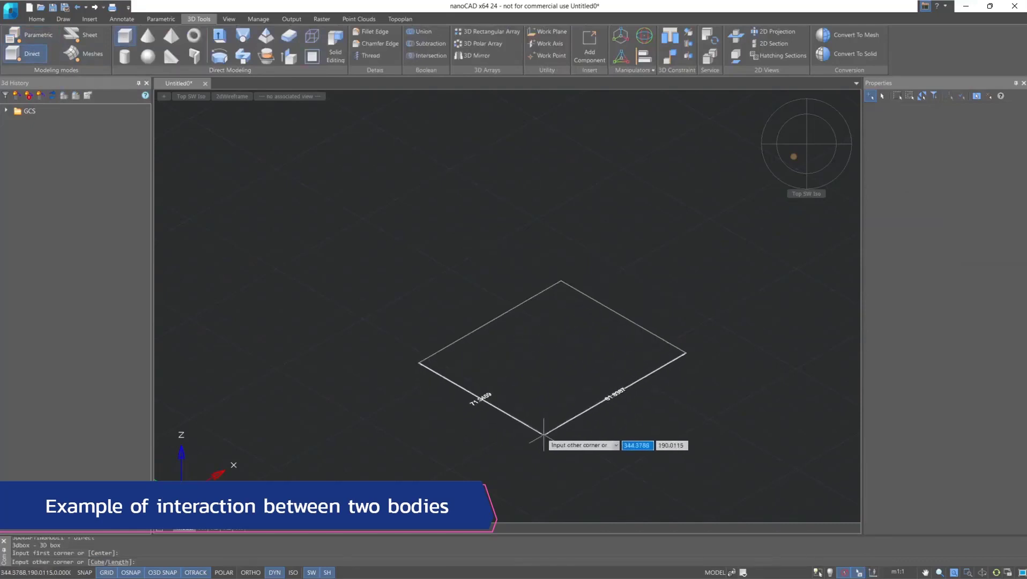
click(543, 434)
click(558, 287)
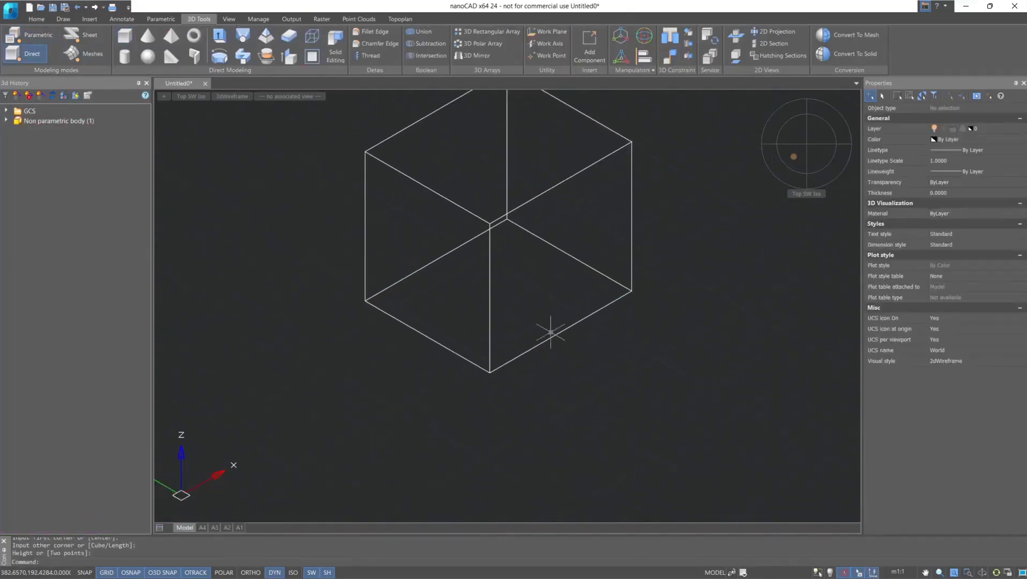
- Draw a cylinder of about 39 units radius and 54 units height, centred on the box's nearest bottom corner
click(125, 56)
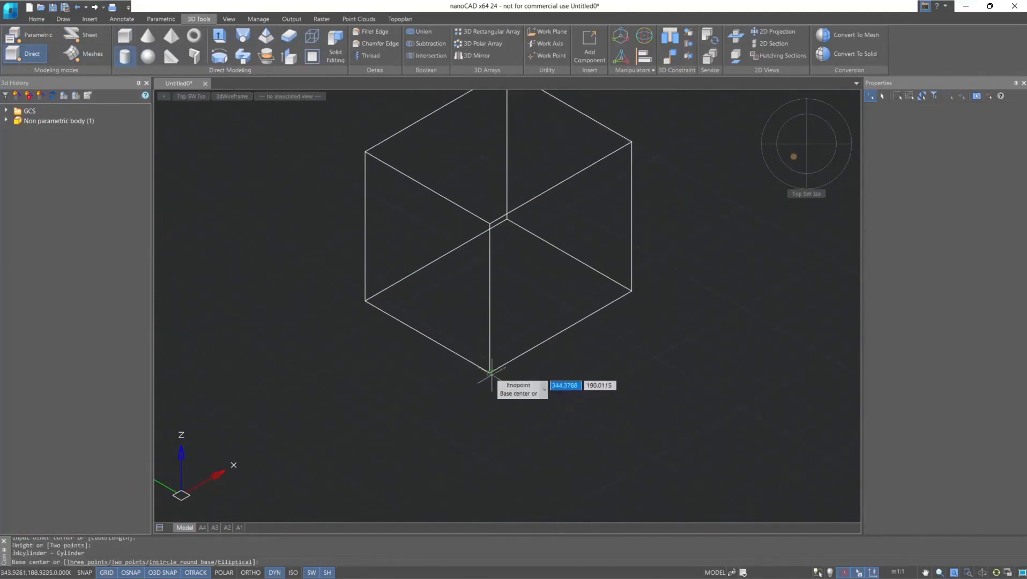
click(490, 372)
click(458, 321)
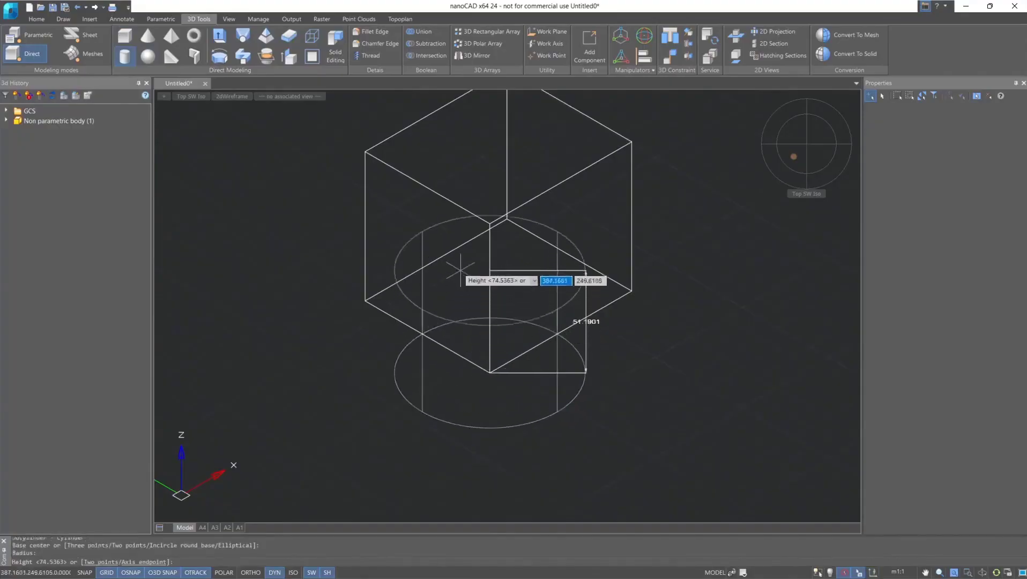
click(460, 264)
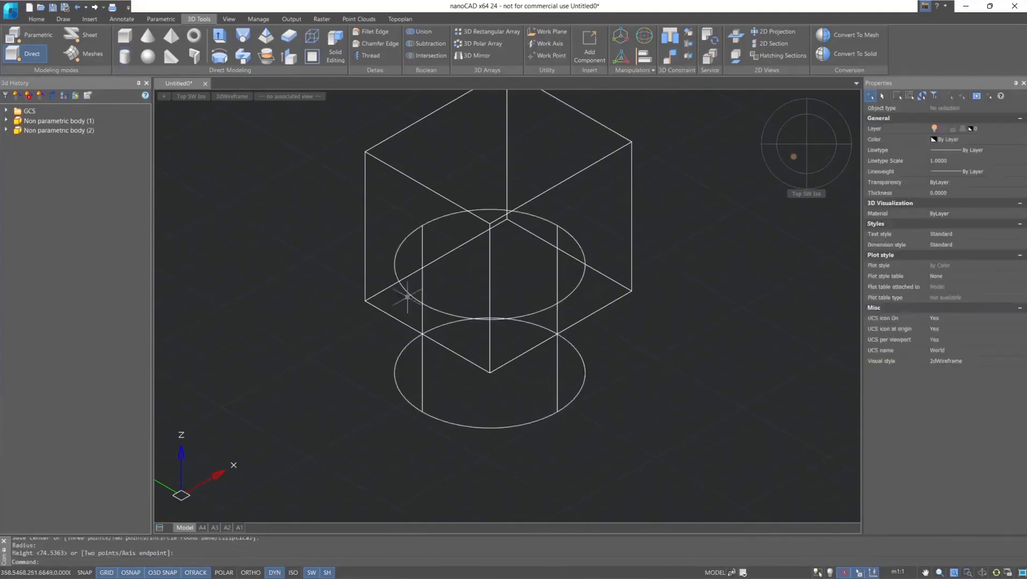
- Set the viewport's visual style to Shaded with edges and look closely at the overlapping box and cylinder
click(220, 97)
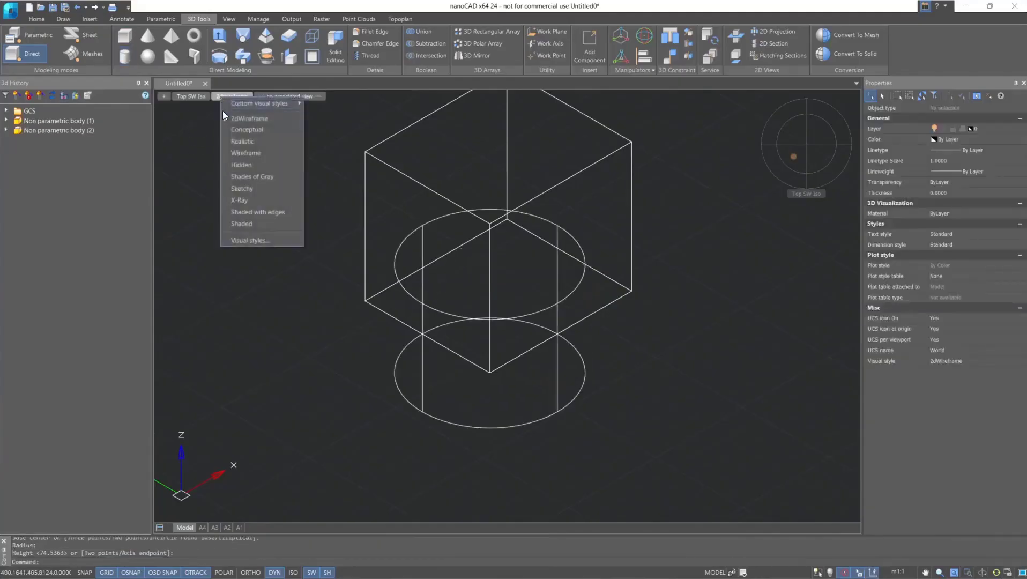
click(257, 212)
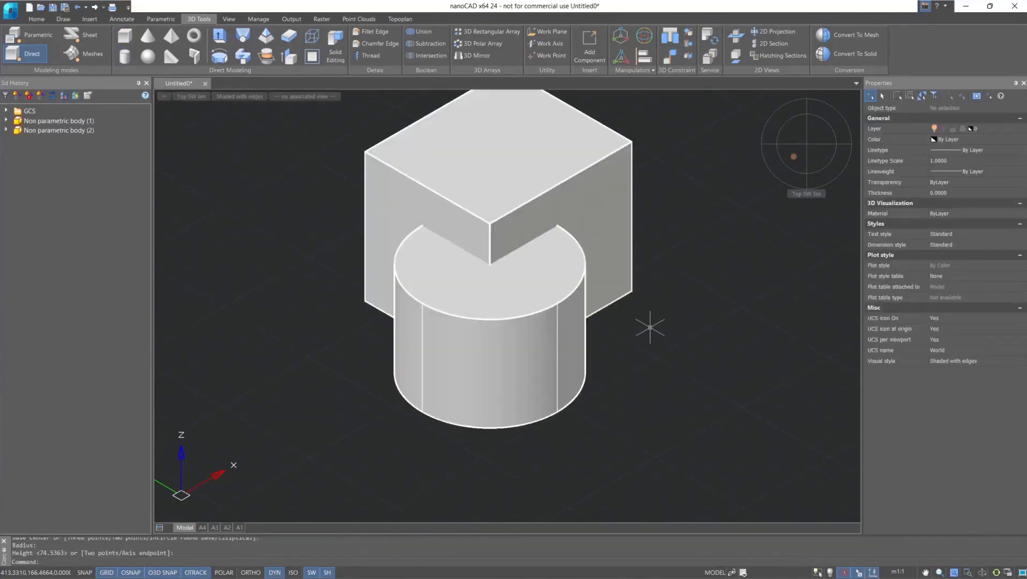
scroll(649, 327, up, 2)
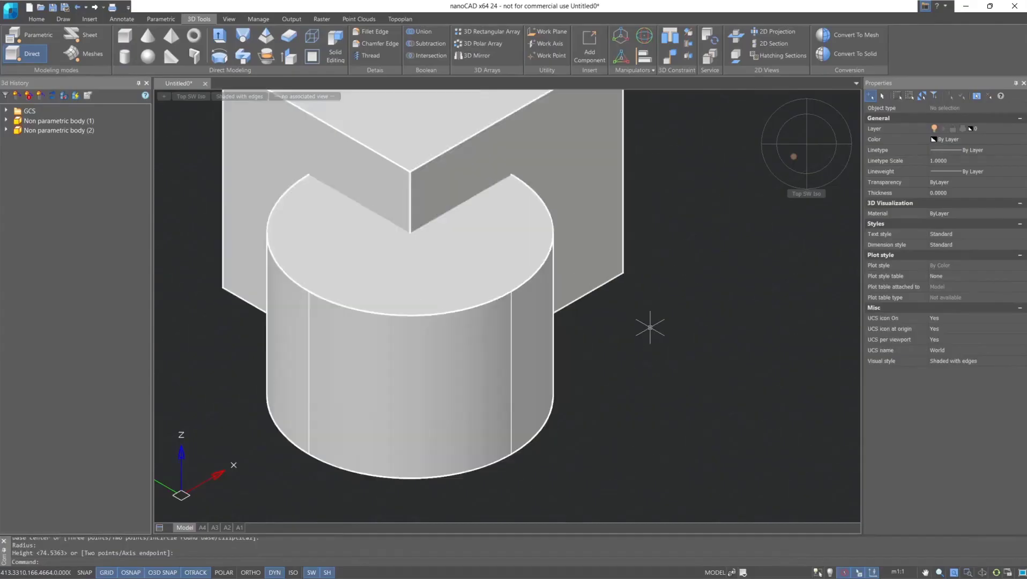
scroll(716, 412, up, 3)
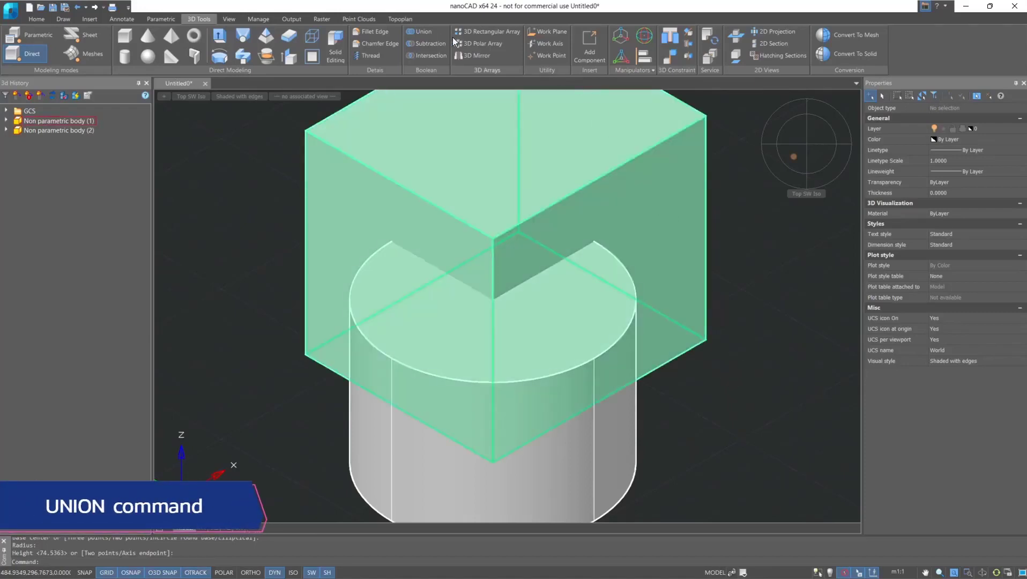
- Merge the box and the cylinder into one solid with Union, and undo the operation
click(424, 32)
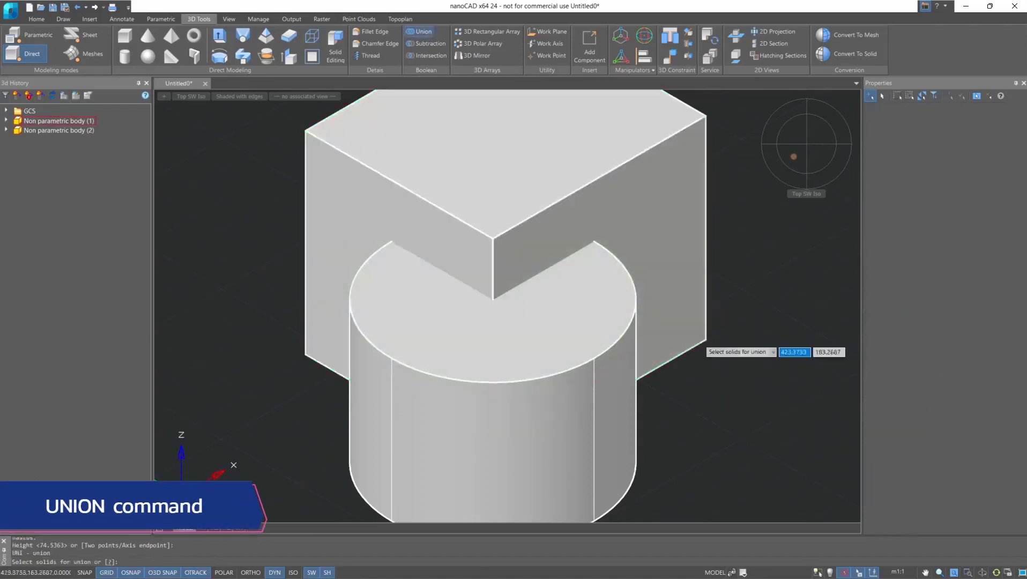
click(694, 341)
click(629, 408)
key(Return)
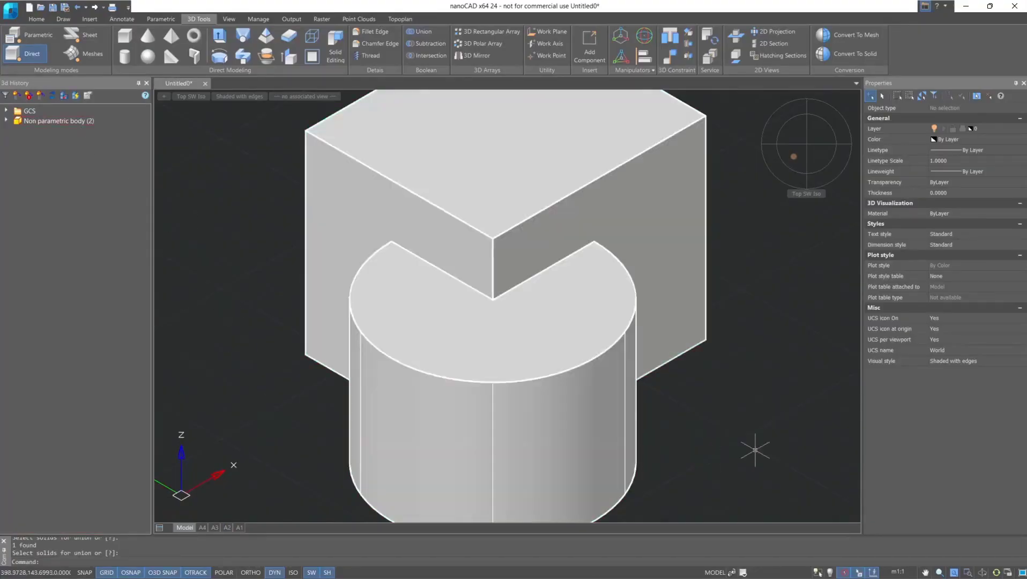
key(ctrl+z)
- Subtract the cylinder from the box with Subtraction, and undo the operation
middle_drag(748, 433, 693, 373)
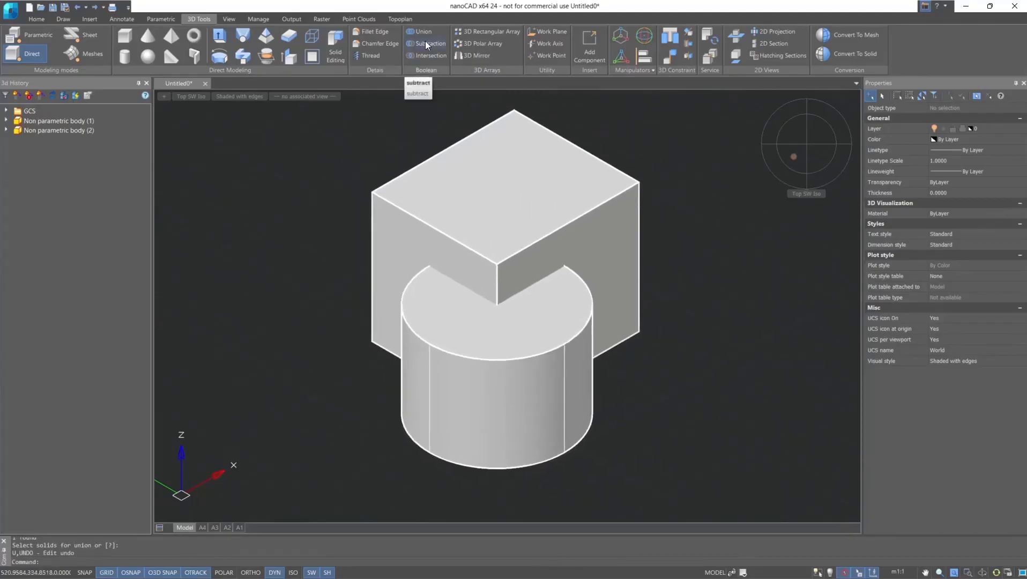
click(427, 45)
click(509, 195)
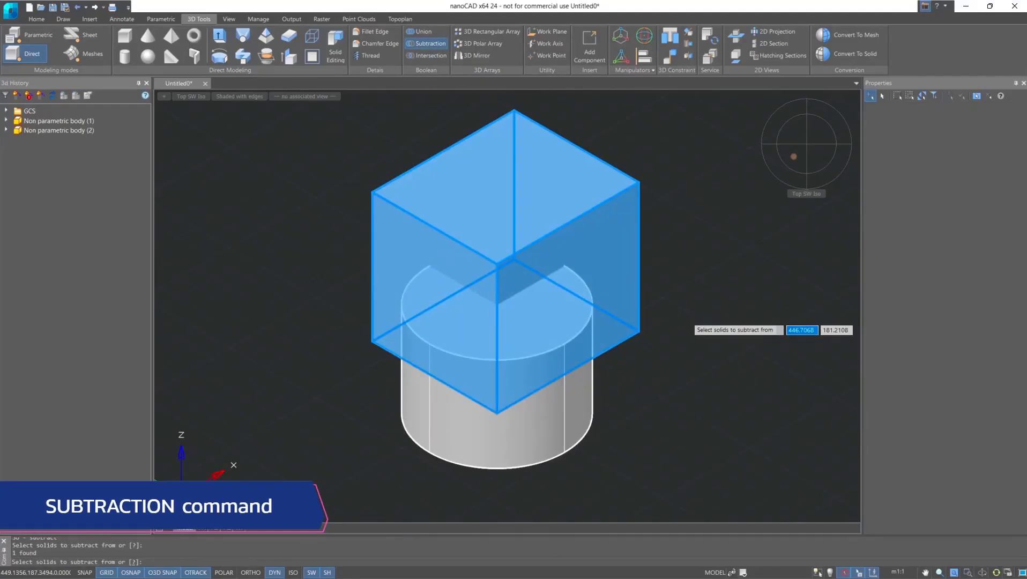
key(Return)
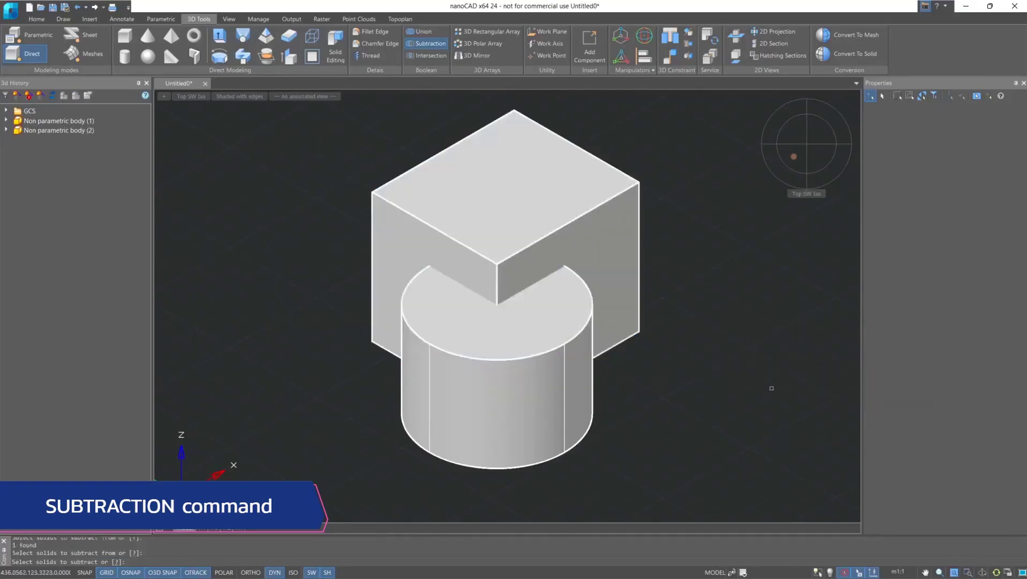
click(572, 425)
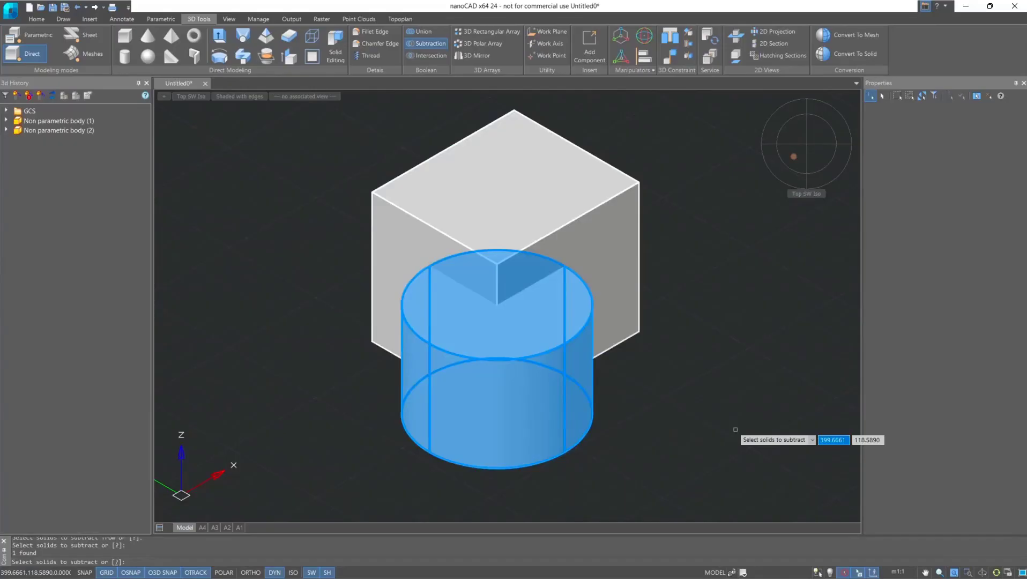
key(Return)
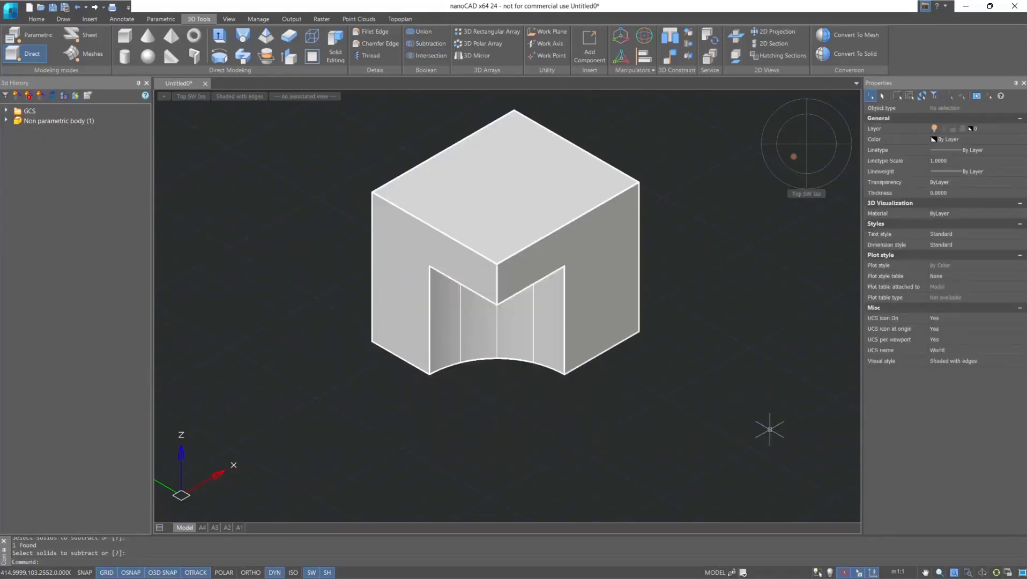
key(ctrl+z)
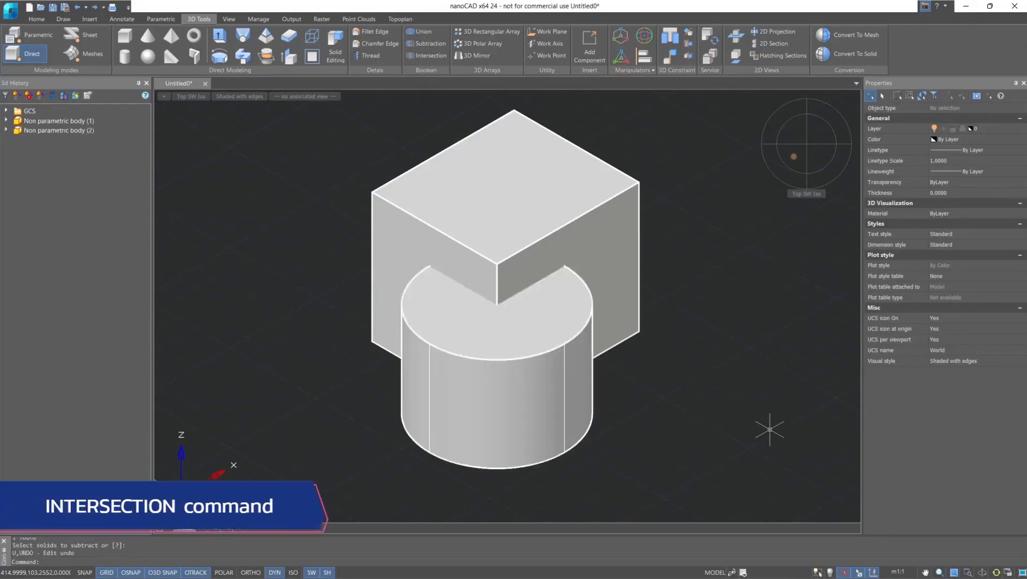
- Intersect the box and the cylinder so that only their common volume is kept
click(430, 56)
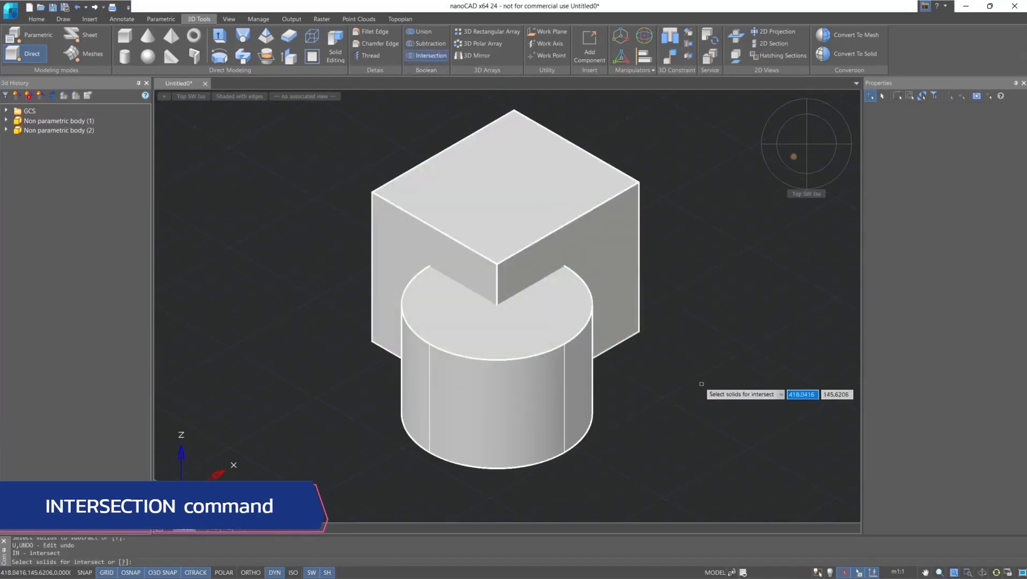
click(628, 296)
click(579, 408)
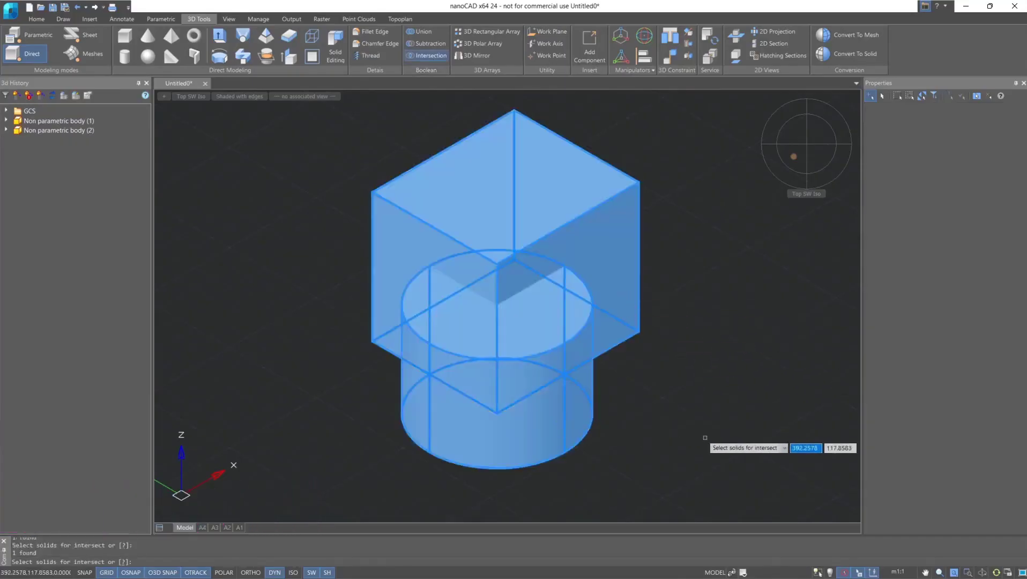
key(Return)
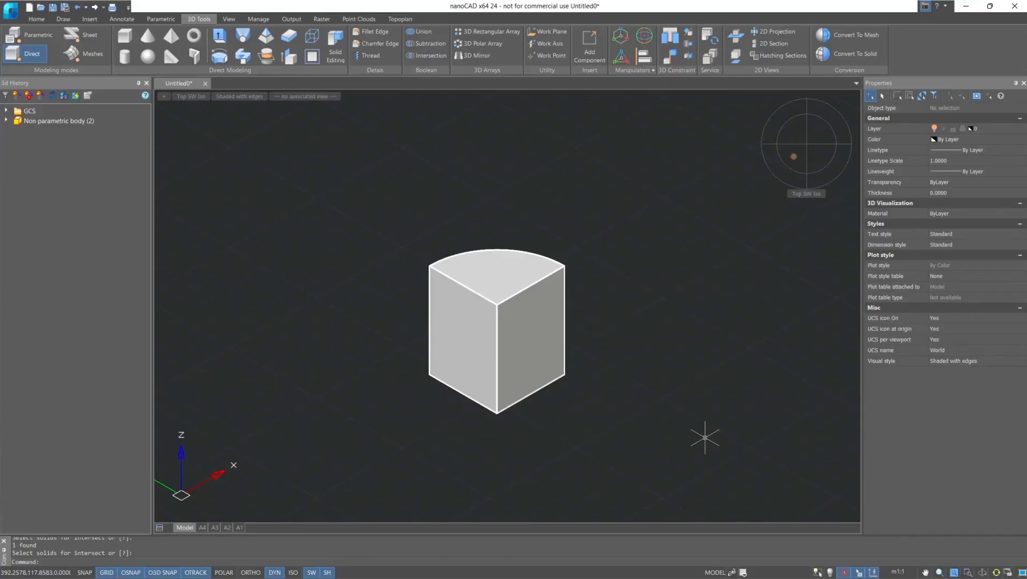
middle_drag(705, 437, 631, 437)
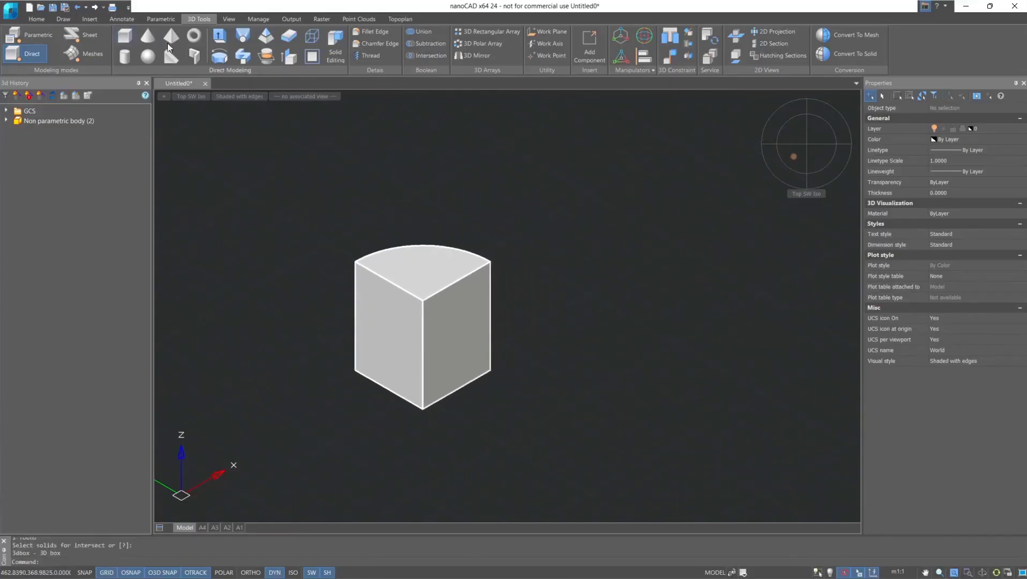
click(732, 307)
click(723, 440)
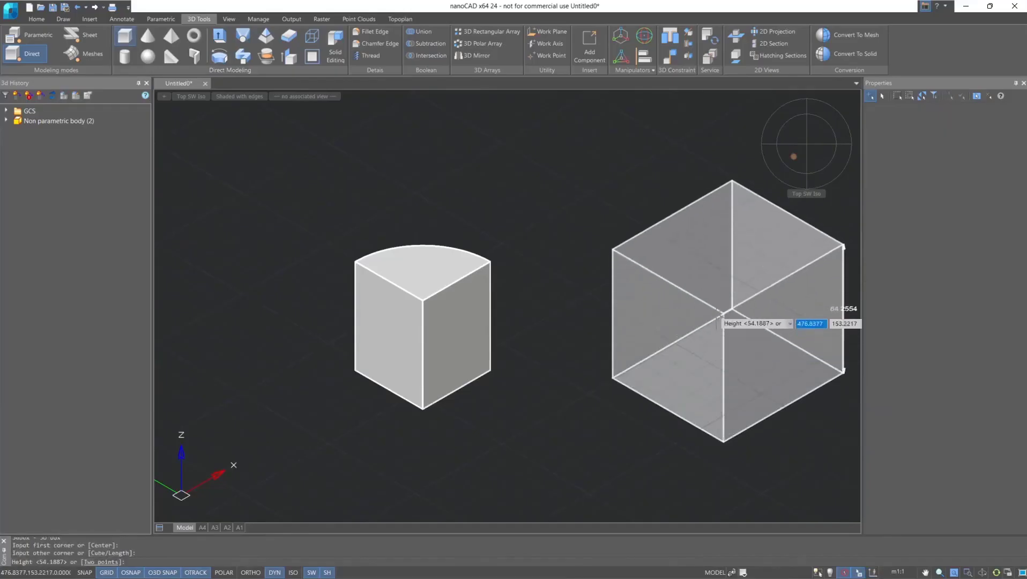
key(Escape)
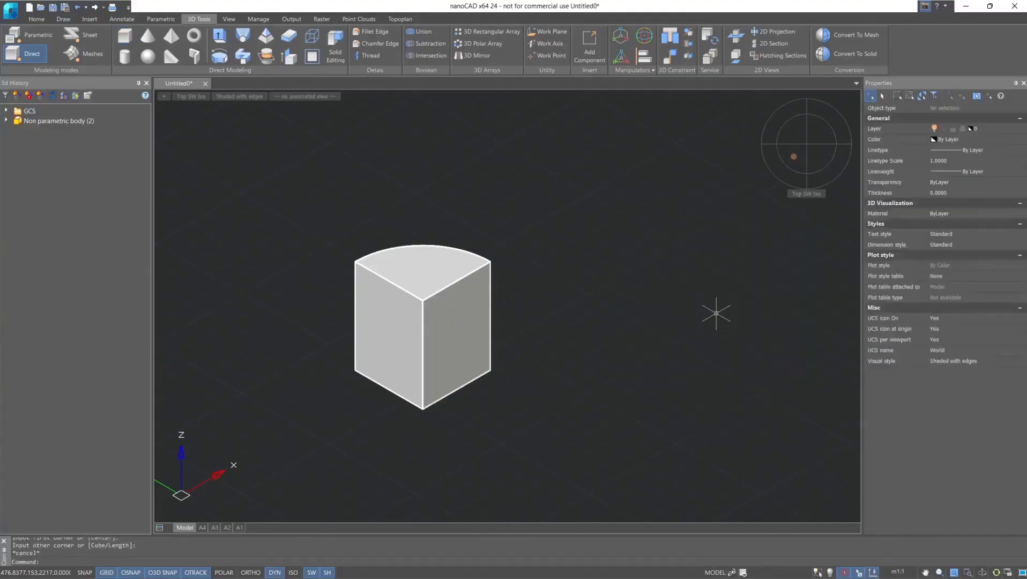
- Start defining a UCS by three points and toggle the 3D face nearest and 3D face perpendicular snaps
click(230, 19)
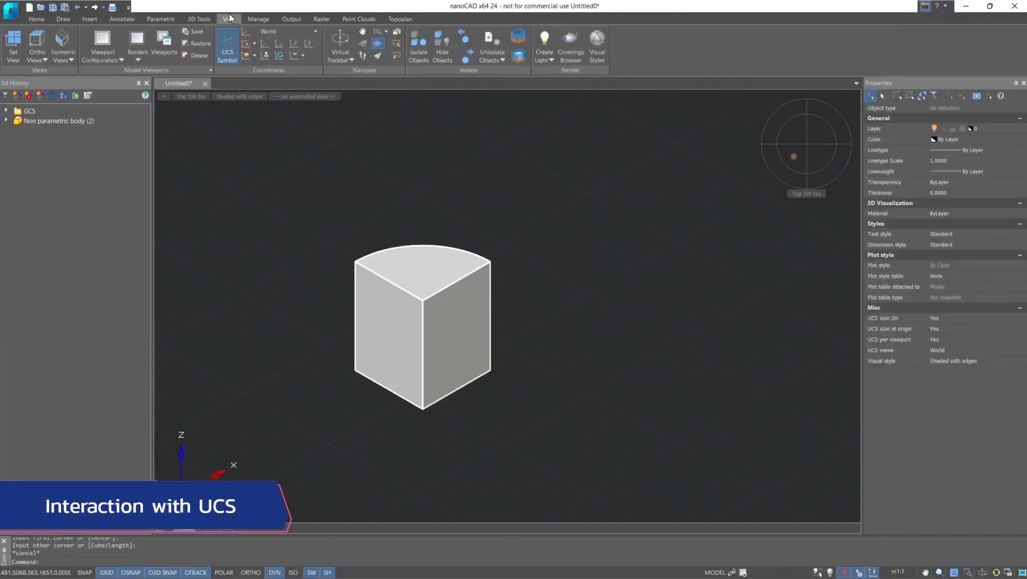
click(306, 46)
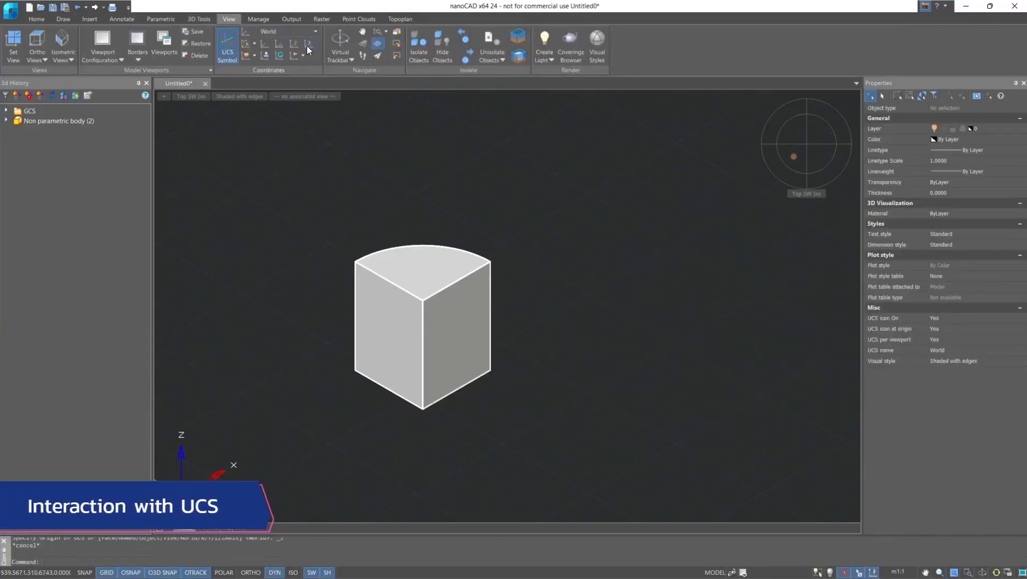
click(307, 47)
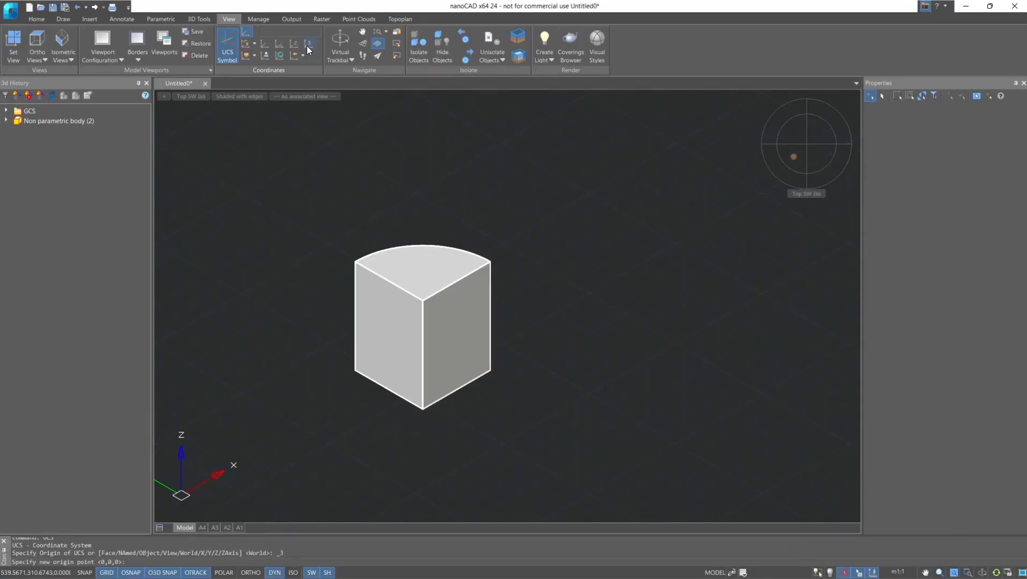
right_click(168, 572)
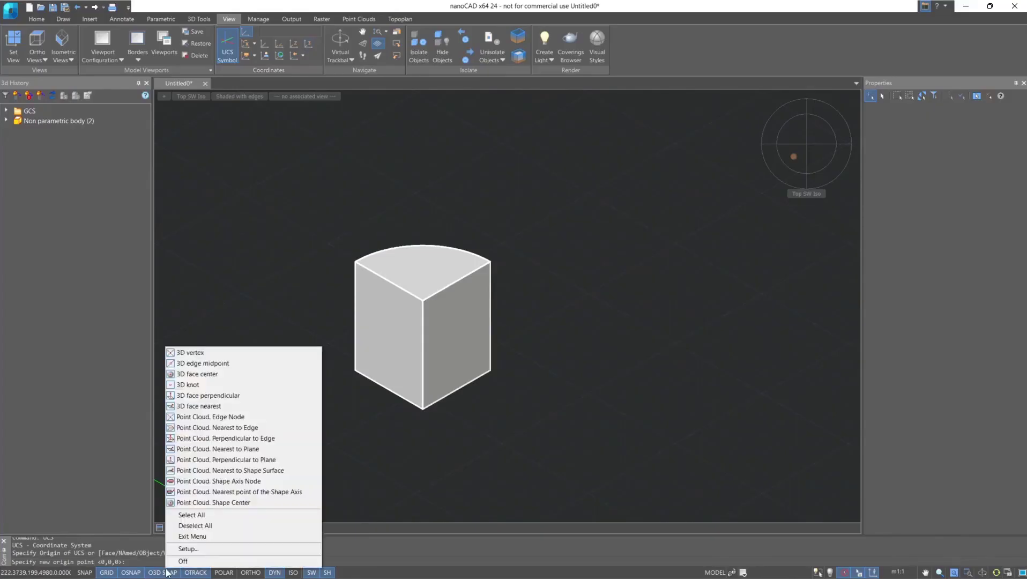
click(203, 408)
click(203, 397)
click(376, 420)
- Place the UCS origin at the solid's front bottom corner, with X along the right-hand bottom edge and the XY plane through the vertex above
scroll(419, 418, up, 5)
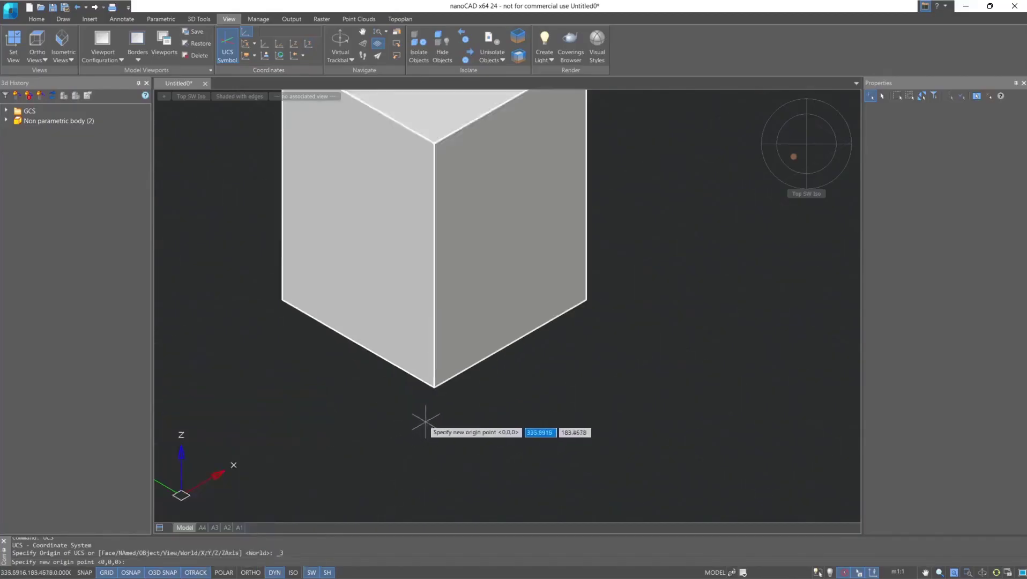
click(438, 369)
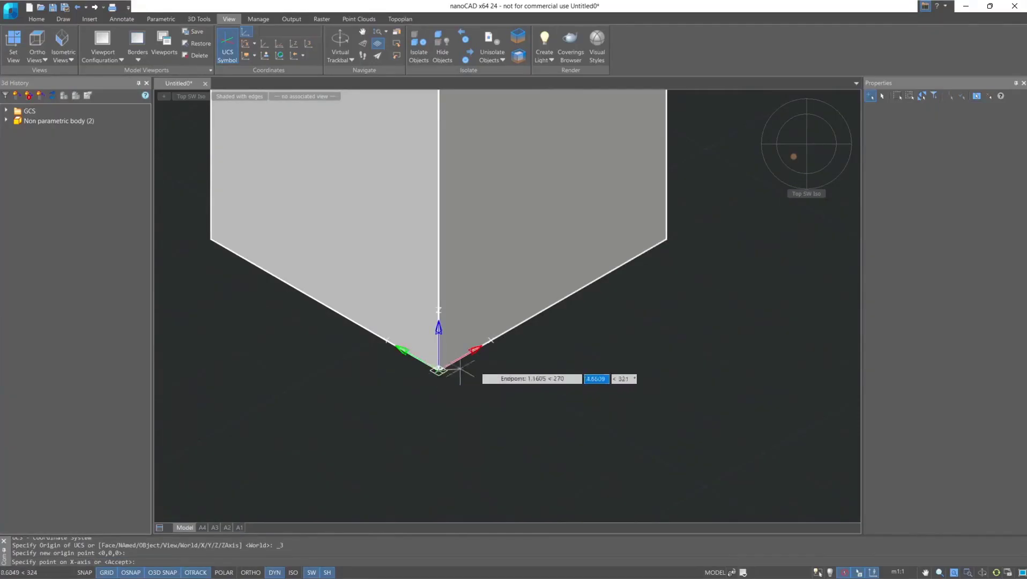
scroll(536, 407, down, 3)
click(622, 341)
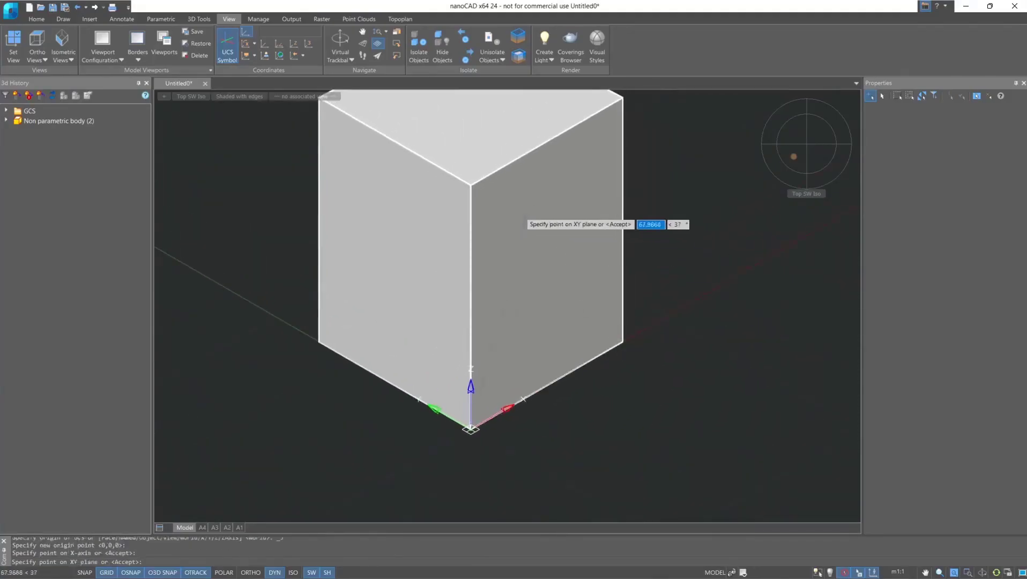
click(471, 185)
scroll(667, 215, down, 4)
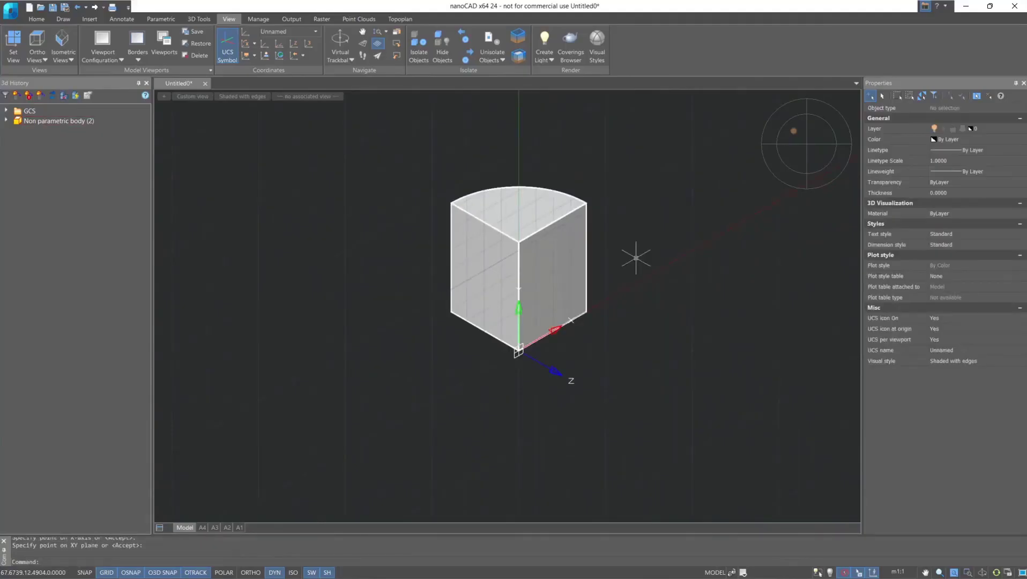
- Draw a separate cylinder about 96 units long in front of the solid, with its axis along the new UCS's Z direction
click(199, 19)
click(123, 57)
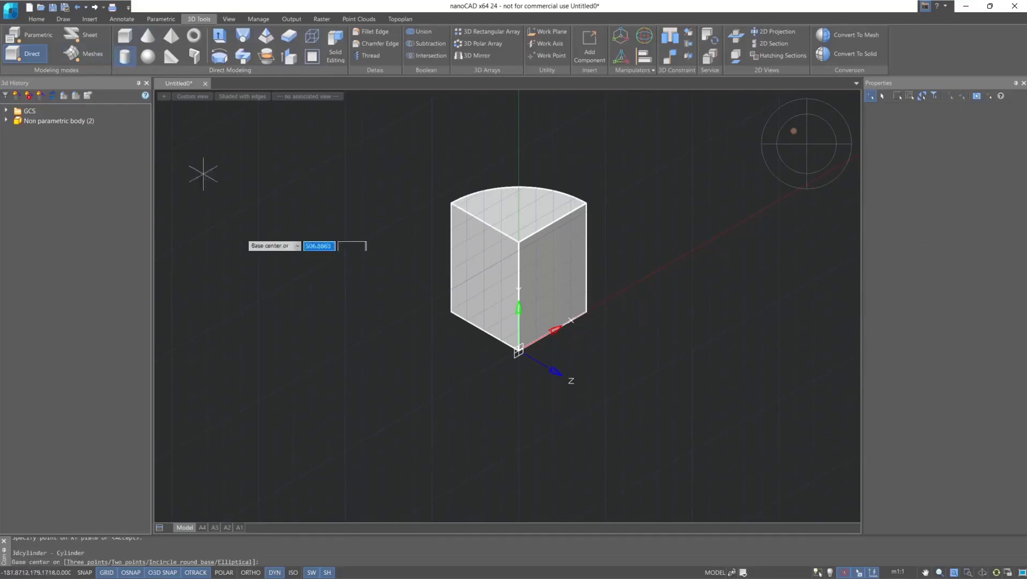
click(318, 403)
click(353, 342)
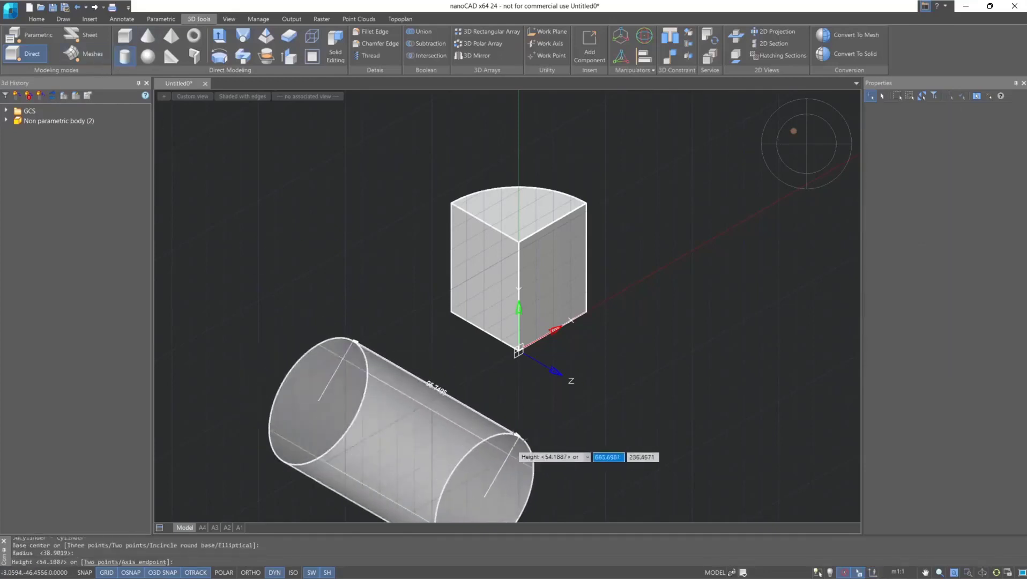
click(635, 403)
middle_drag(635, 404, 650, 326)
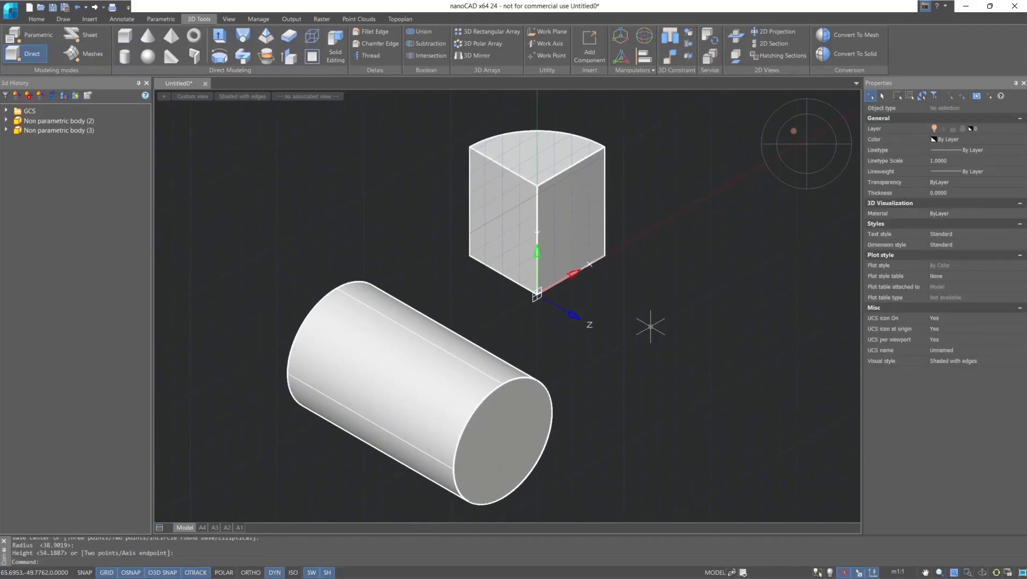
- Undo the separate cylinder and rotate the UCS by 180 degrees about its X axis
key(ctrl+z)
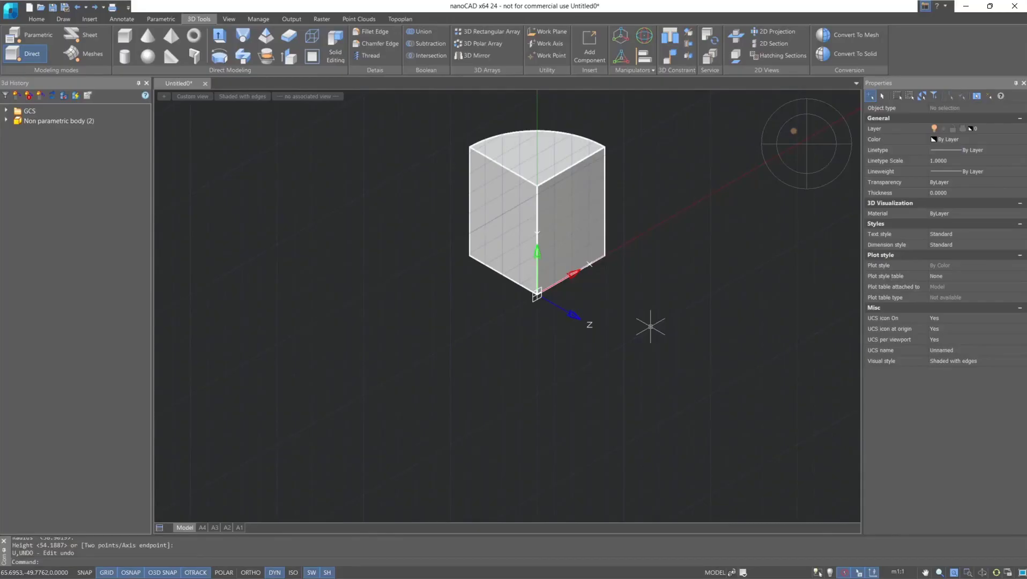
click(231, 18)
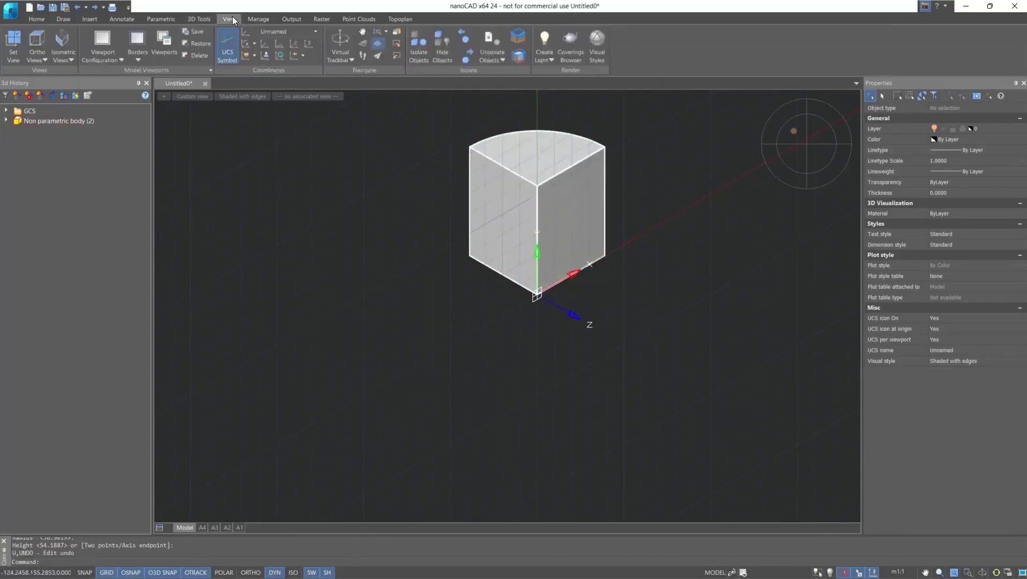
click(246, 44)
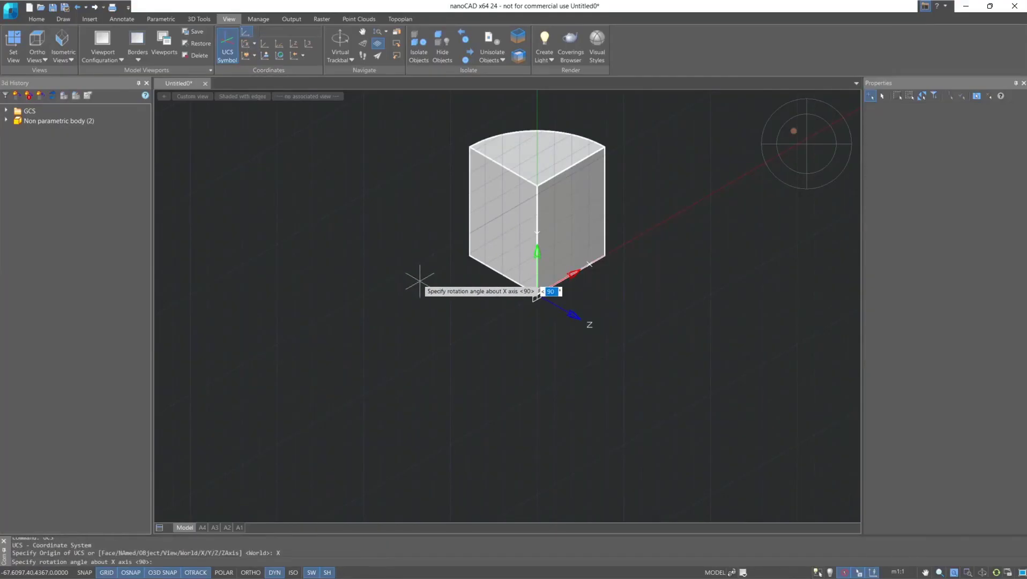
text(180)
key(Return)
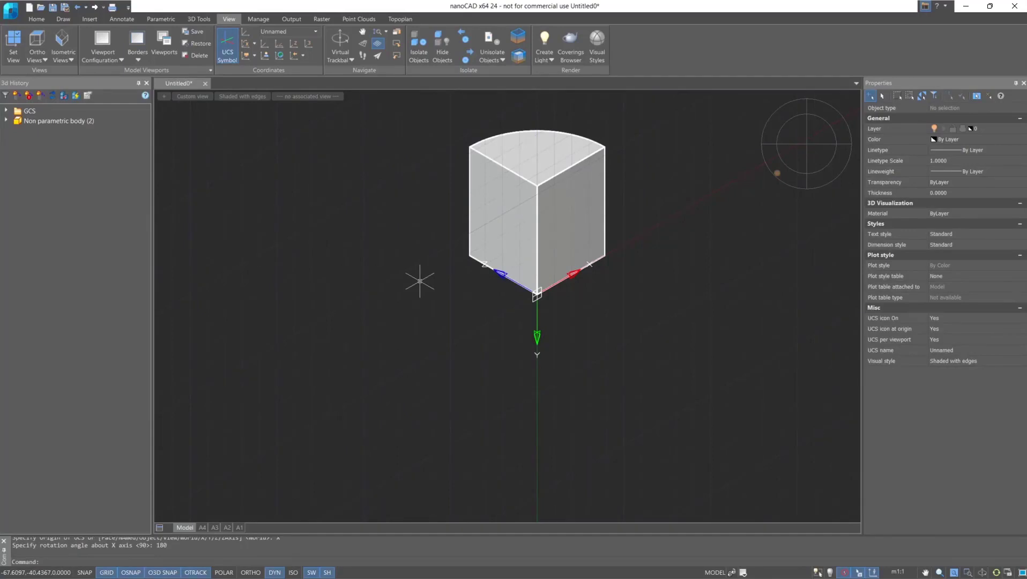
- Switch to the Front view and try to draw a circle beside the solid in the rotated UCS
click(807, 173)
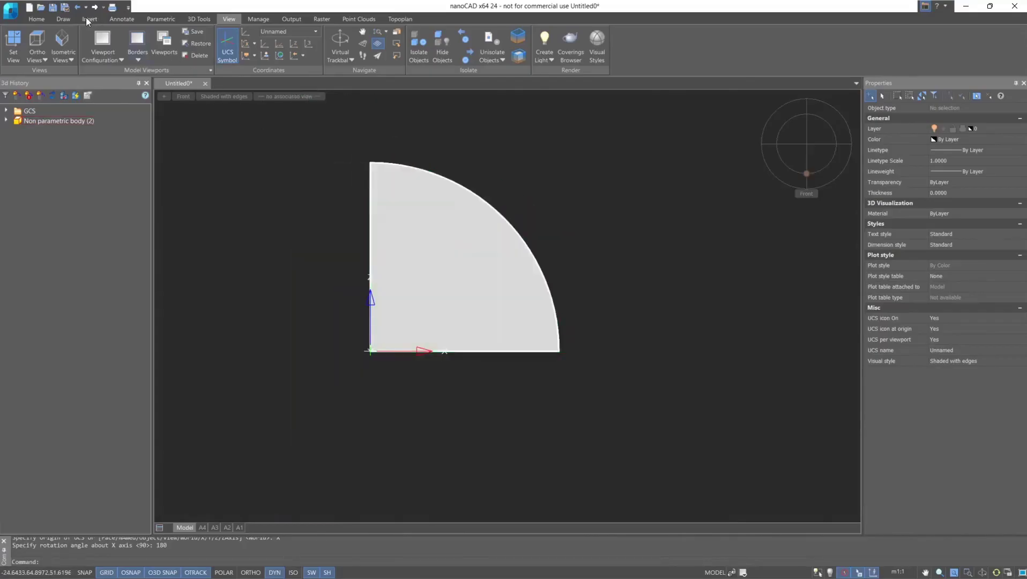
click(64, 19)
click(59, 40)
click(238, 290)
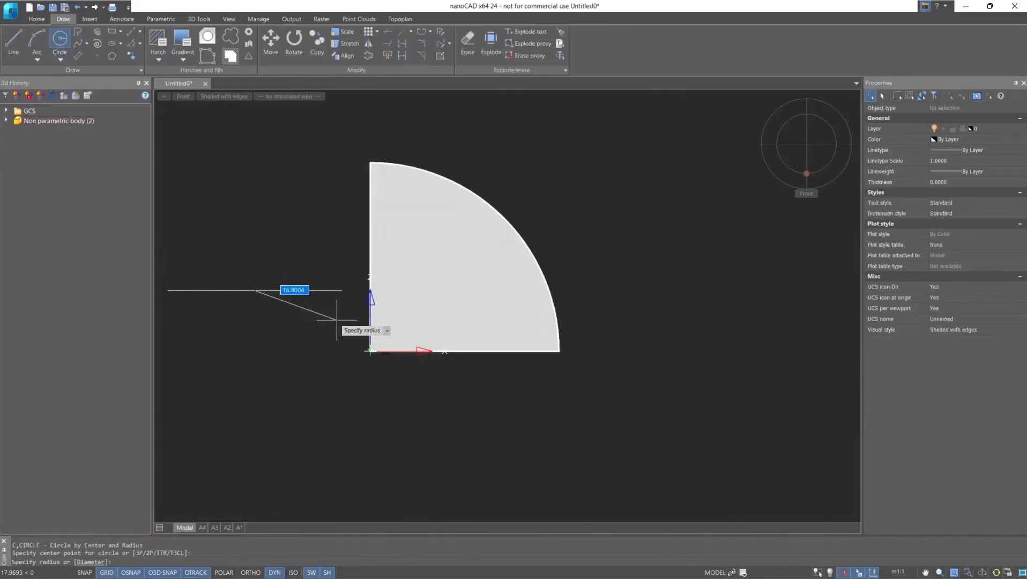
key(Escape)
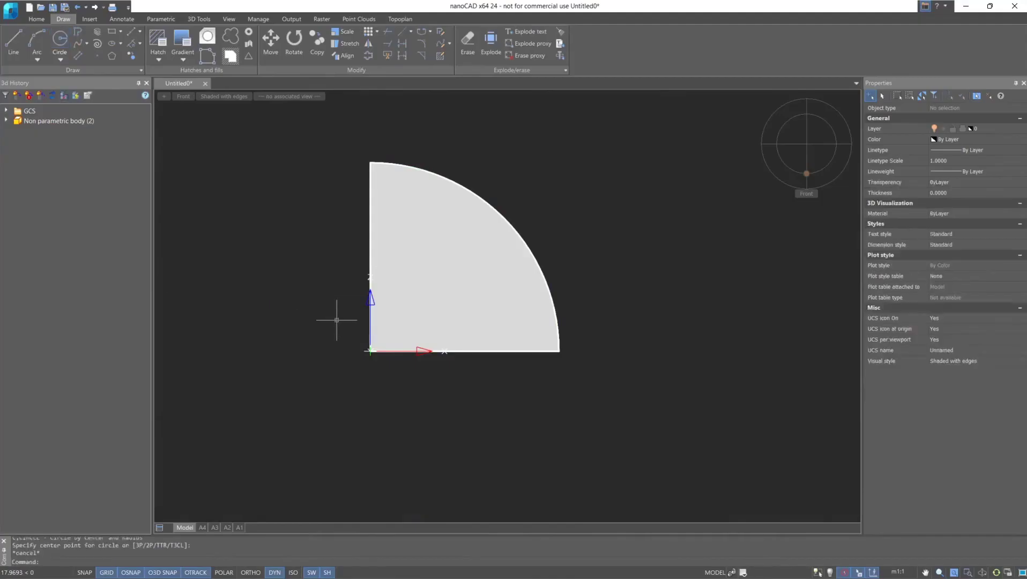
- Align the UCS with the current view and try a circle of about 17.4 radius beside the solid
click(230, 19)
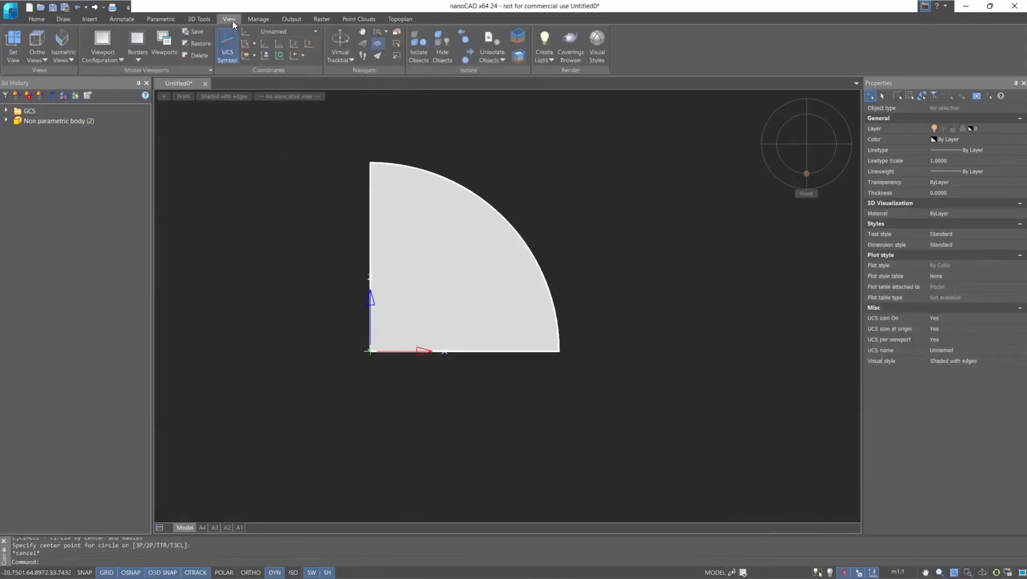
click(245, 60)
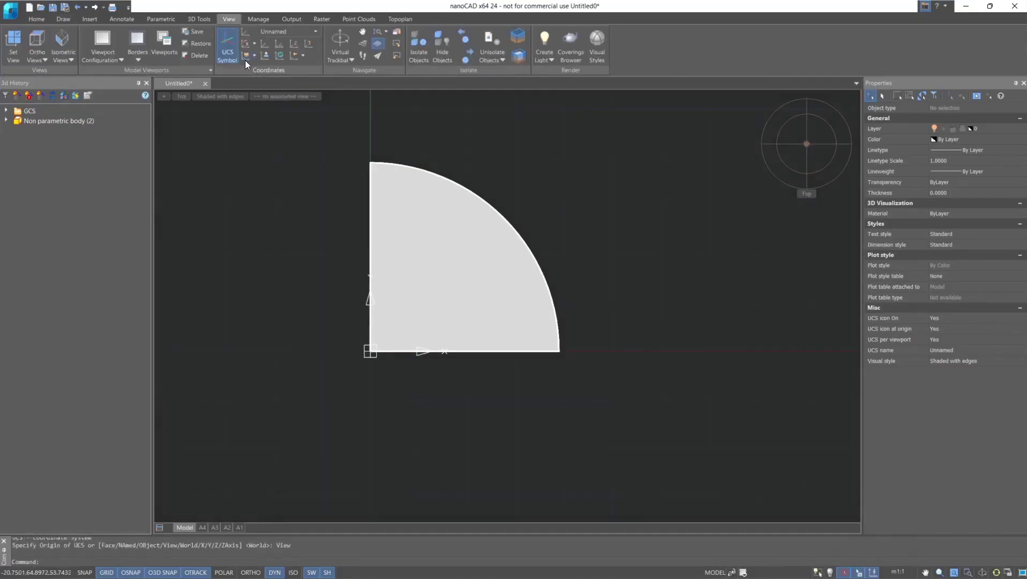
click(63, 18)
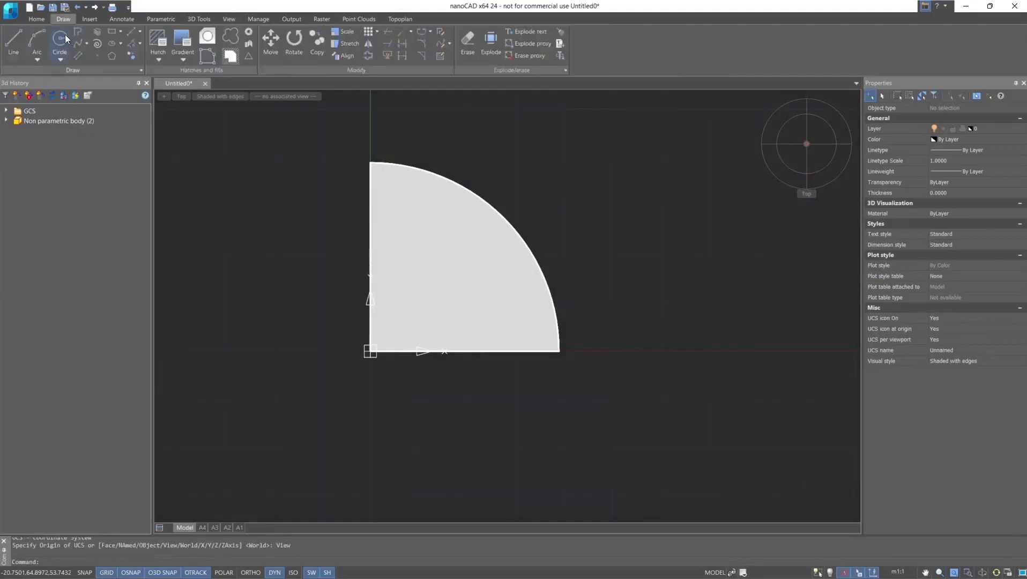
click(65, 34)
click(252, 263)
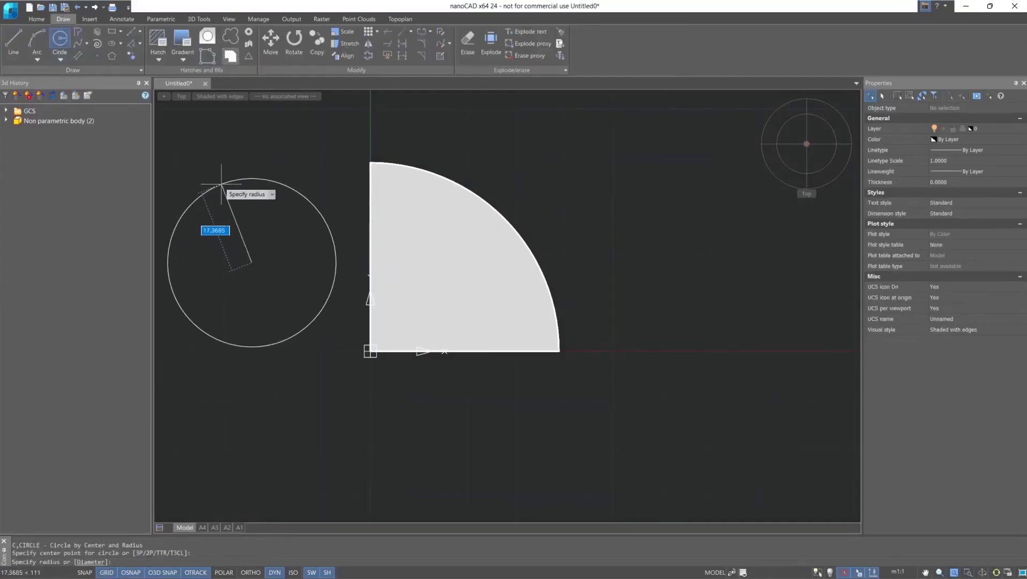
key(Escape)
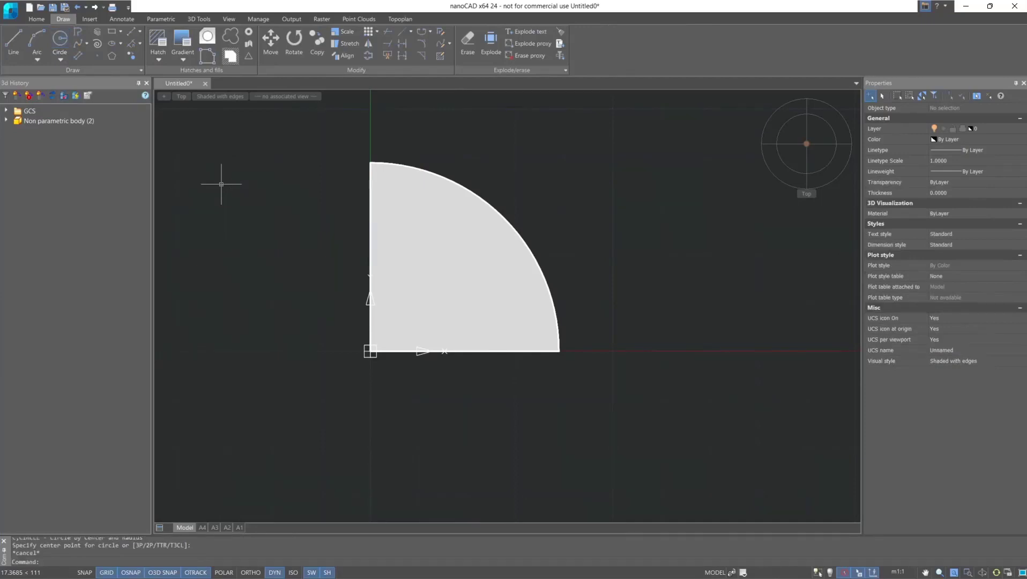
- Restore the World UCS and show the solid in the Top SW isometric view
click(228, 18)
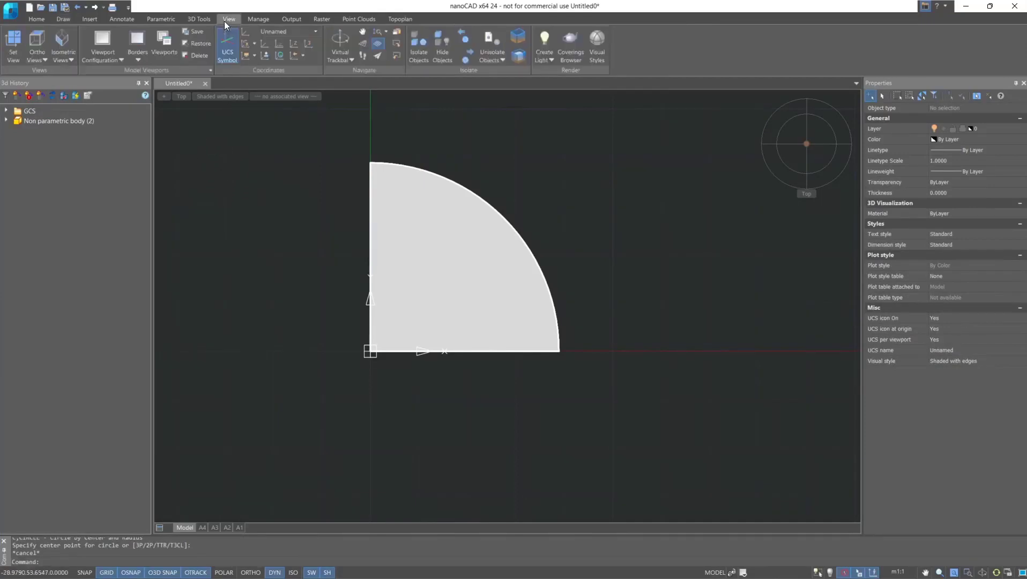
click(315, 32)
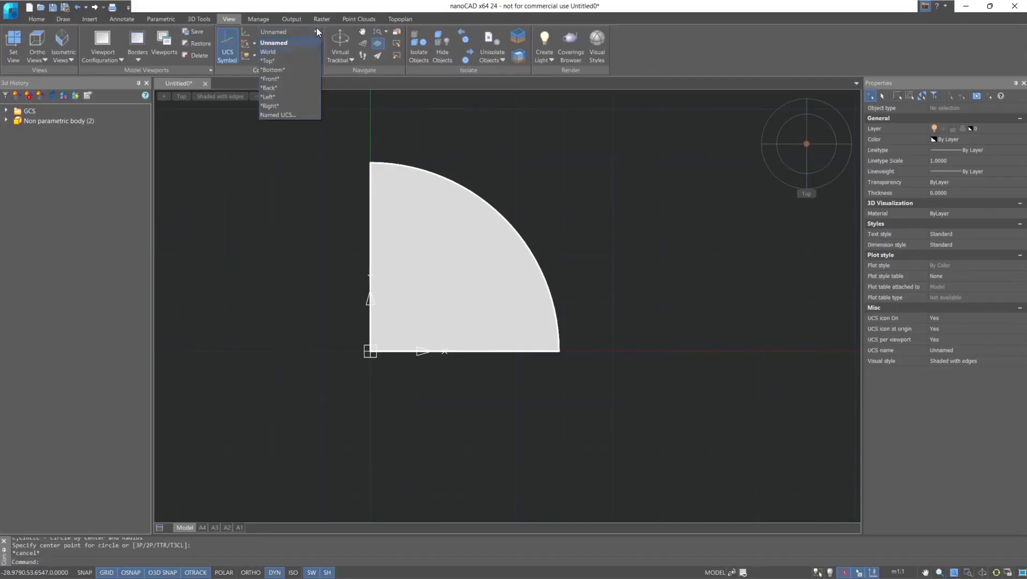
click(315, 32)
click(276, 55)
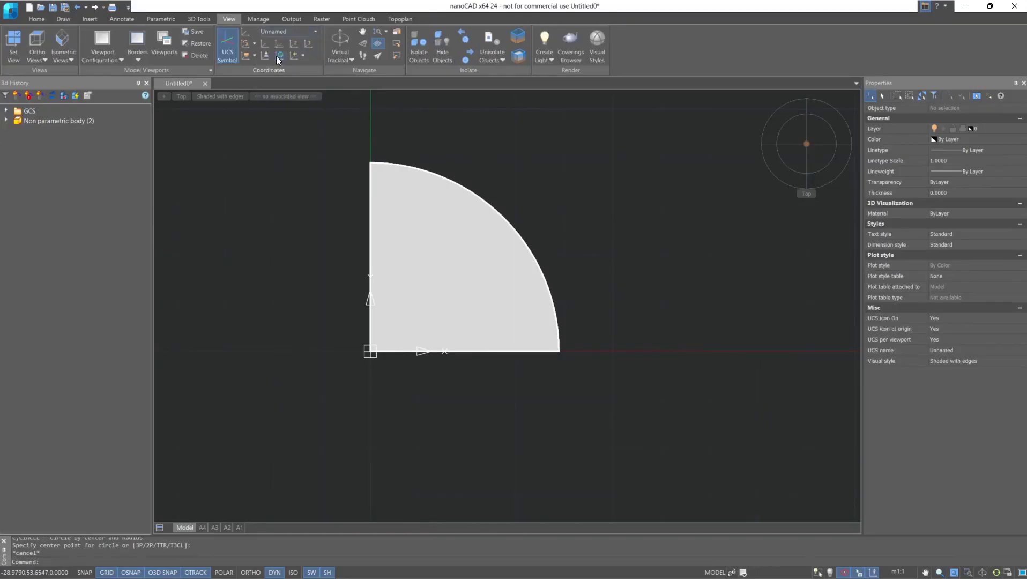
mouse_move(793, 160)
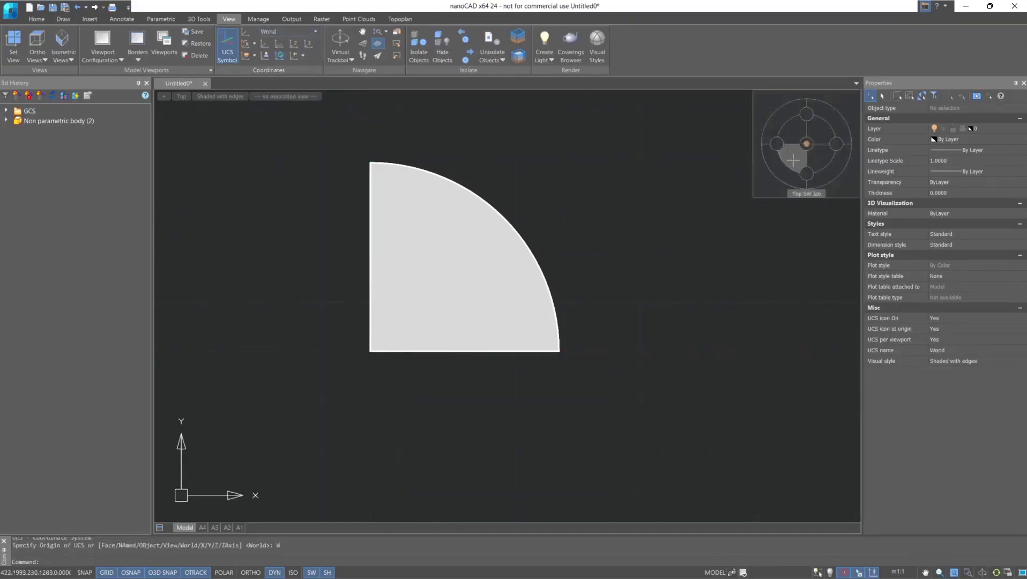
click(793, 160)
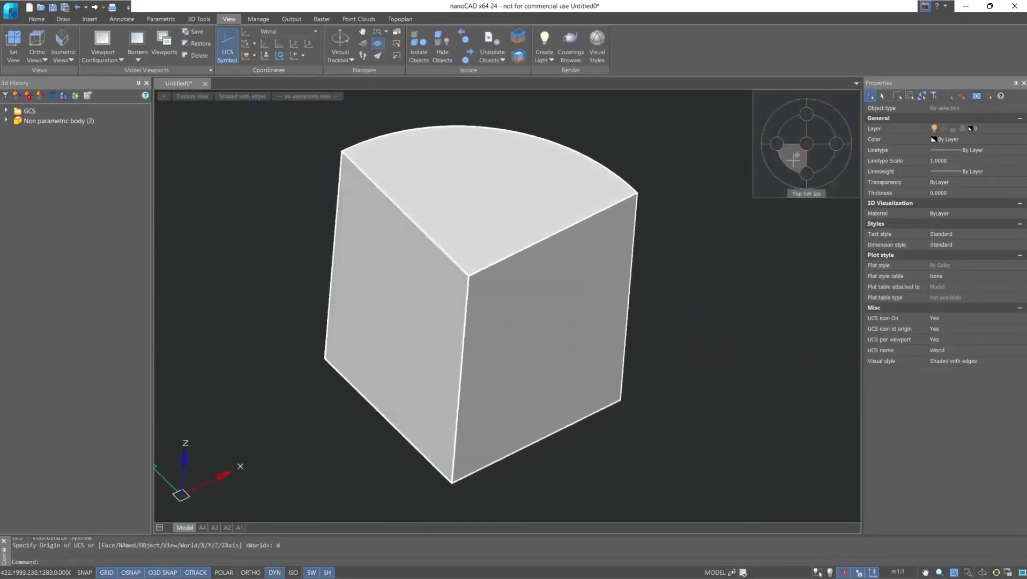
- Toggle Dynamic UCS off and on, and draw a box projecting outward from the solid's left-hand planar side face
key(F6)
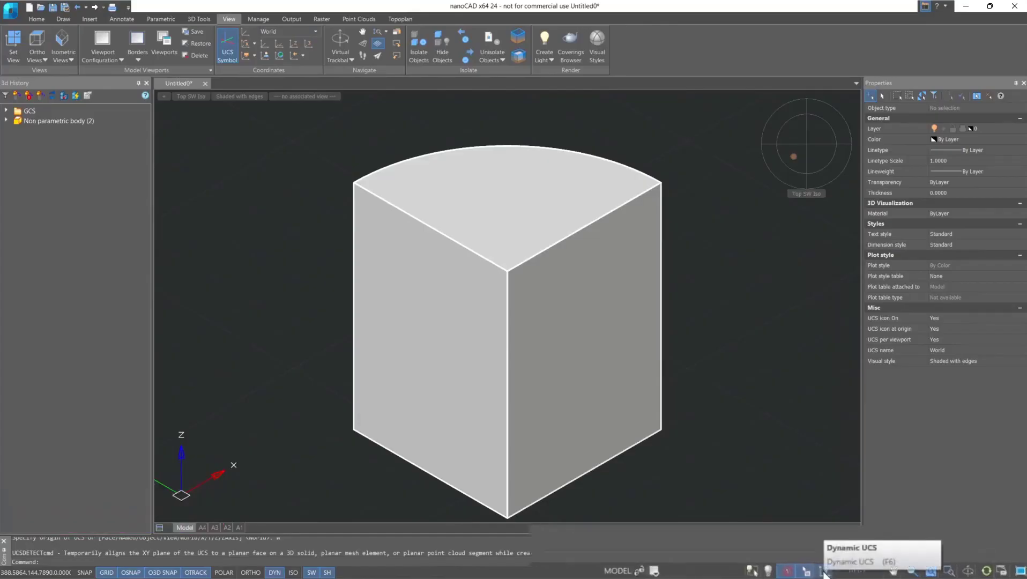
click(823, 572)
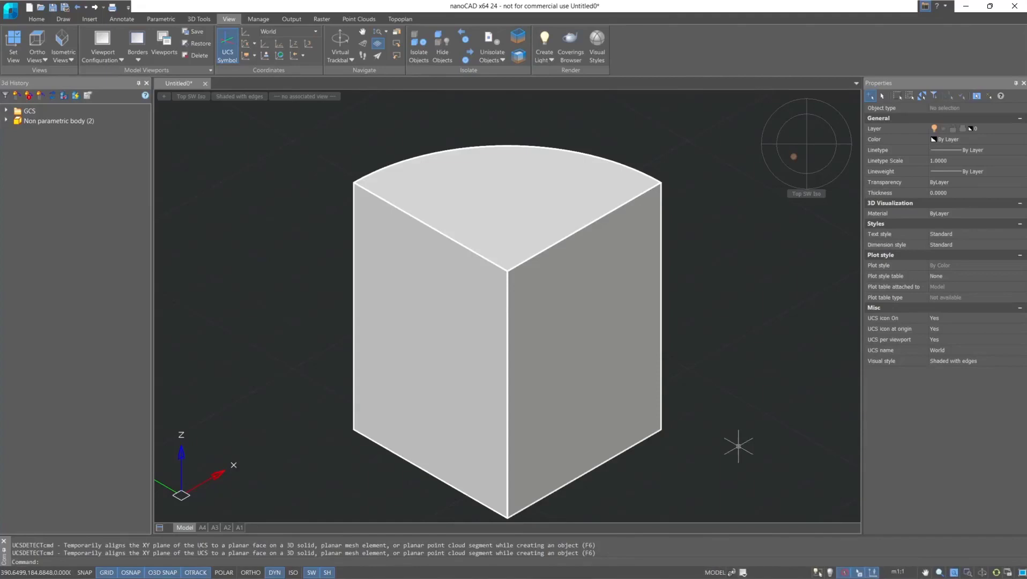
click(208, 19)
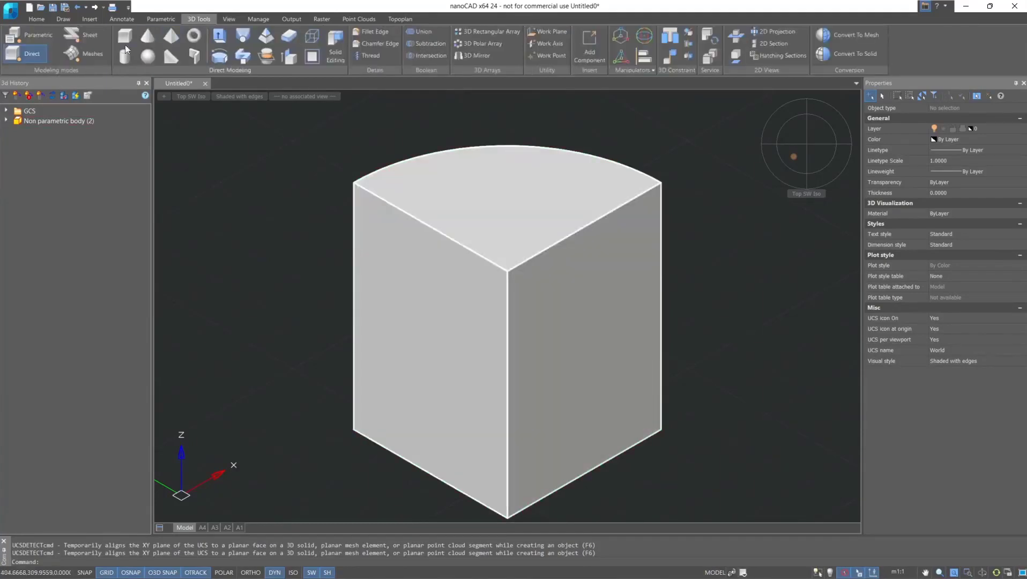
scroll(262, 220, down, 2)
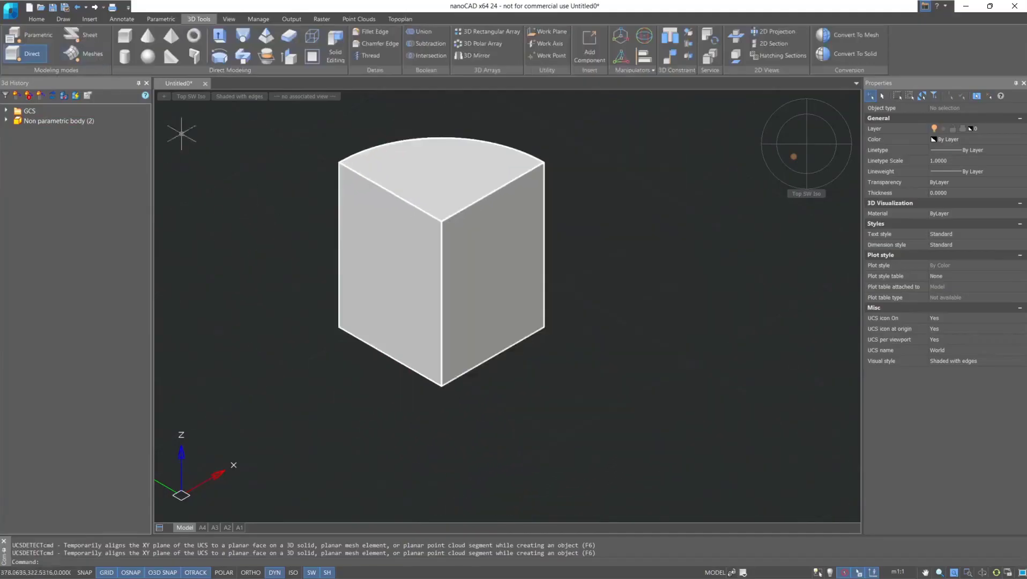
click(132, 35)
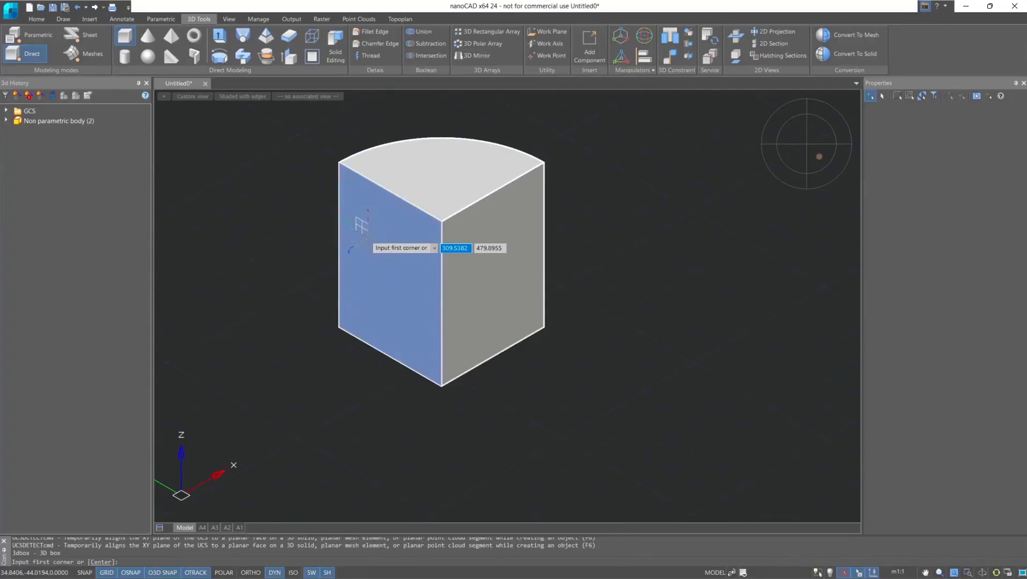
click(367, 237)
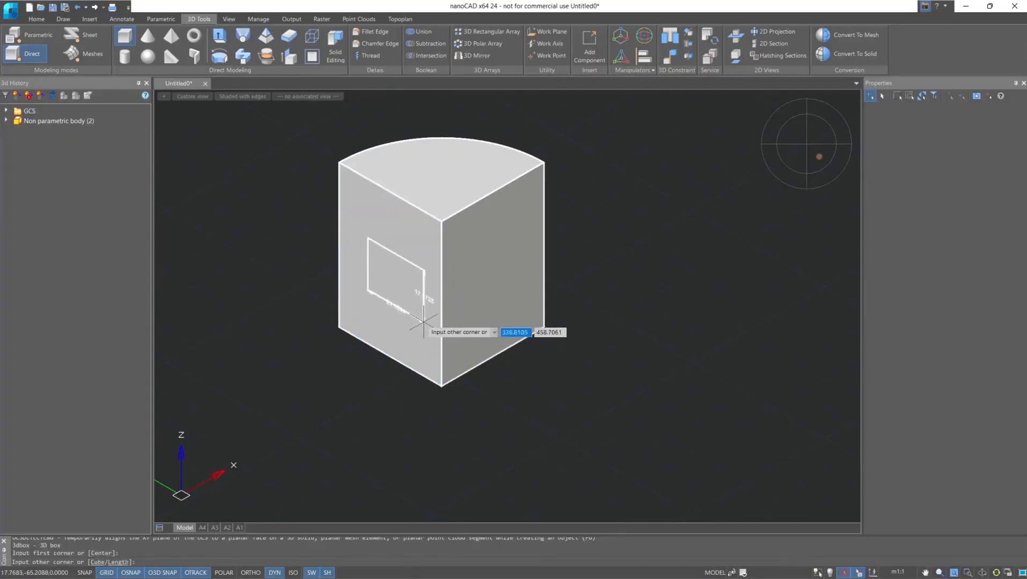
click(425, 337)
click(315, 412)
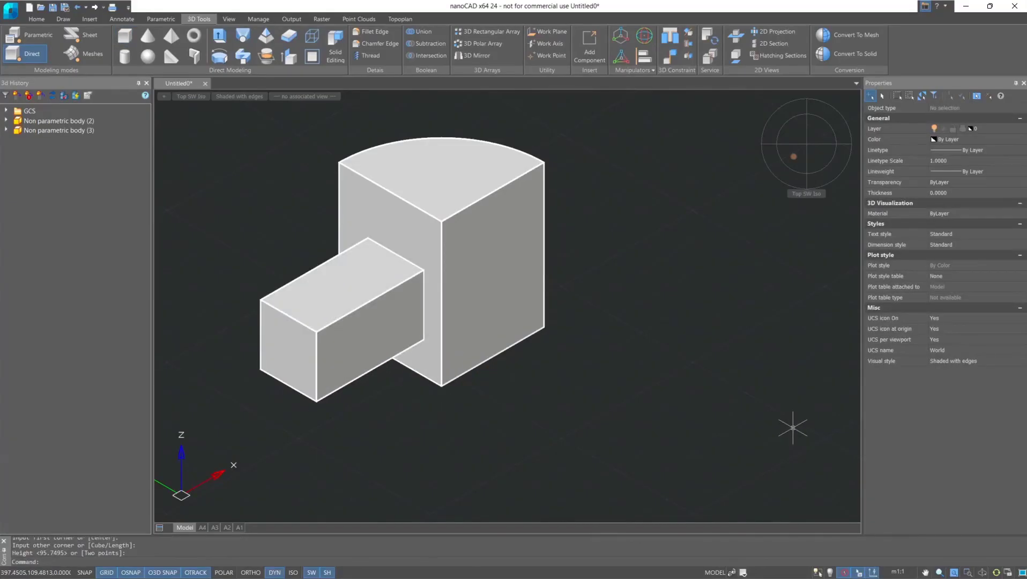
- Draw a cone about 46 units high projecting outward from the solid's right-hand planar side face
click(150, 41)
click(498, 293)
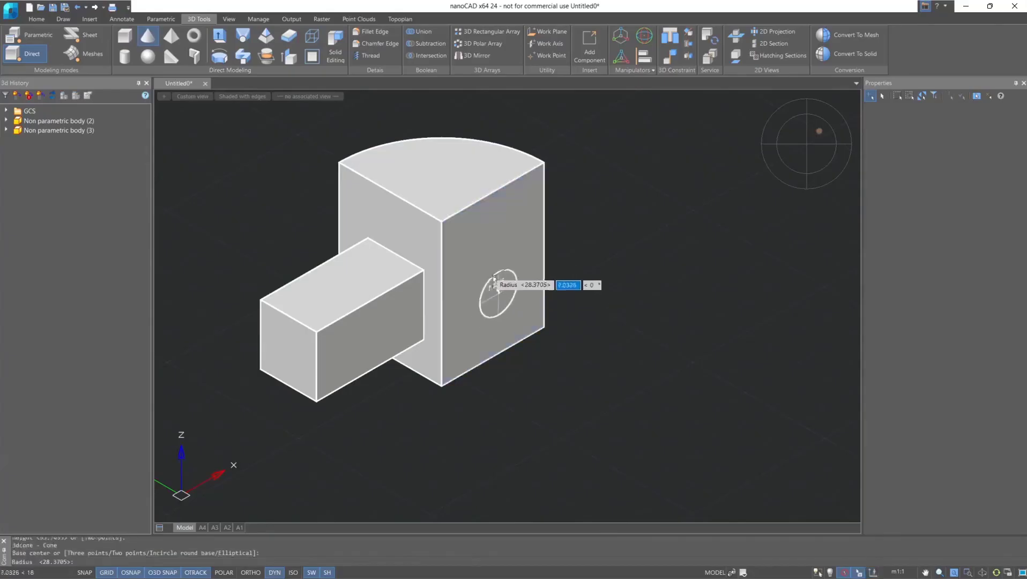
click(490, 263)
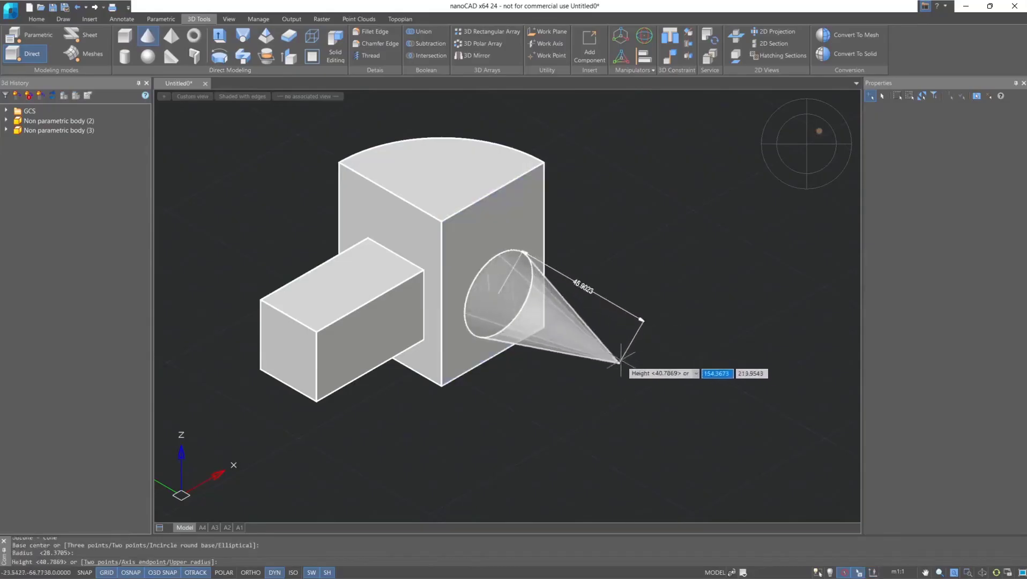
click(631, 368)
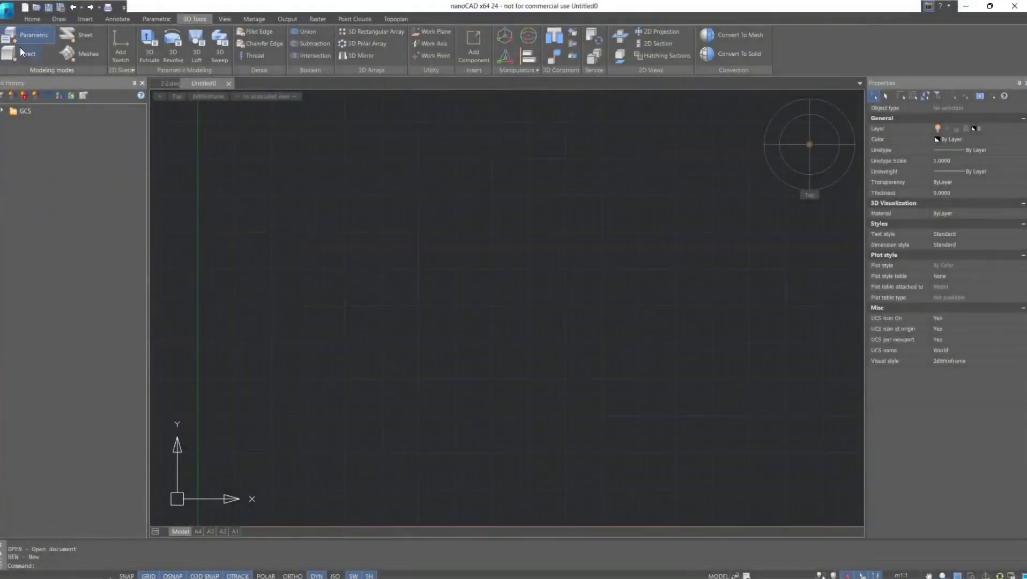
- Switch the new drawing to direct modeling and create a cube with an edge length of 100
click(22, 53)
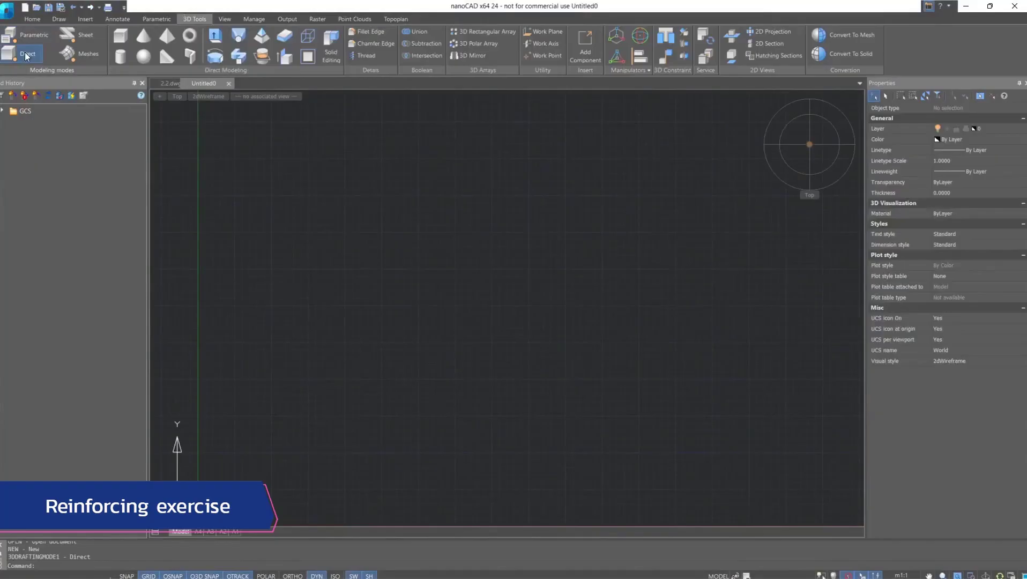
click(125, 39)
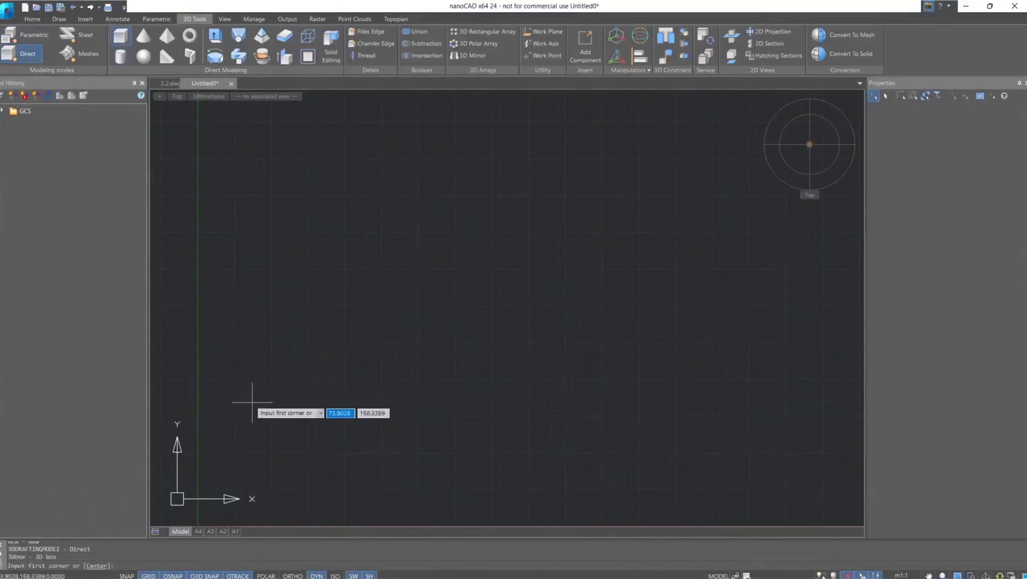
click(250, 402)
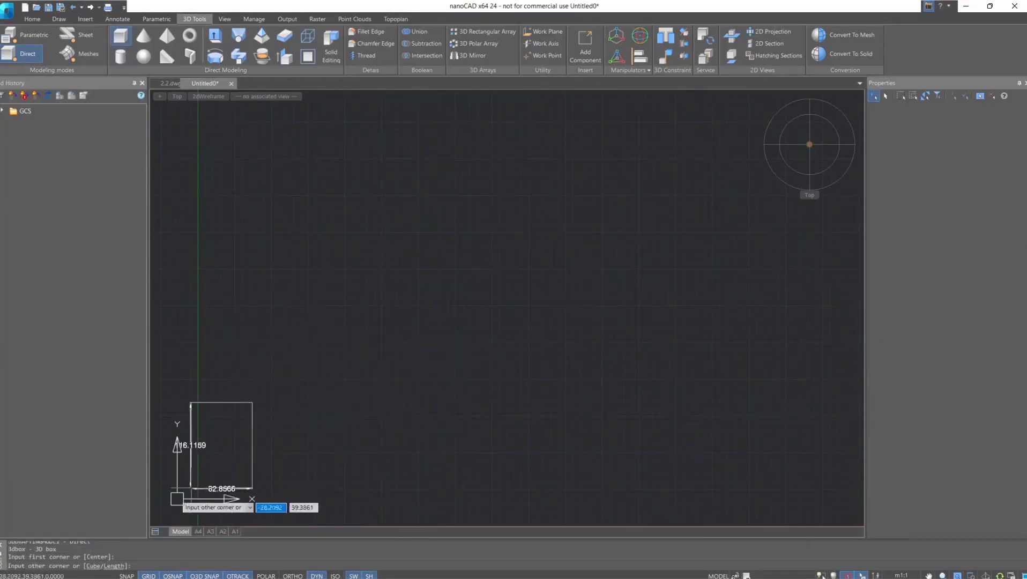
click(94, 566)
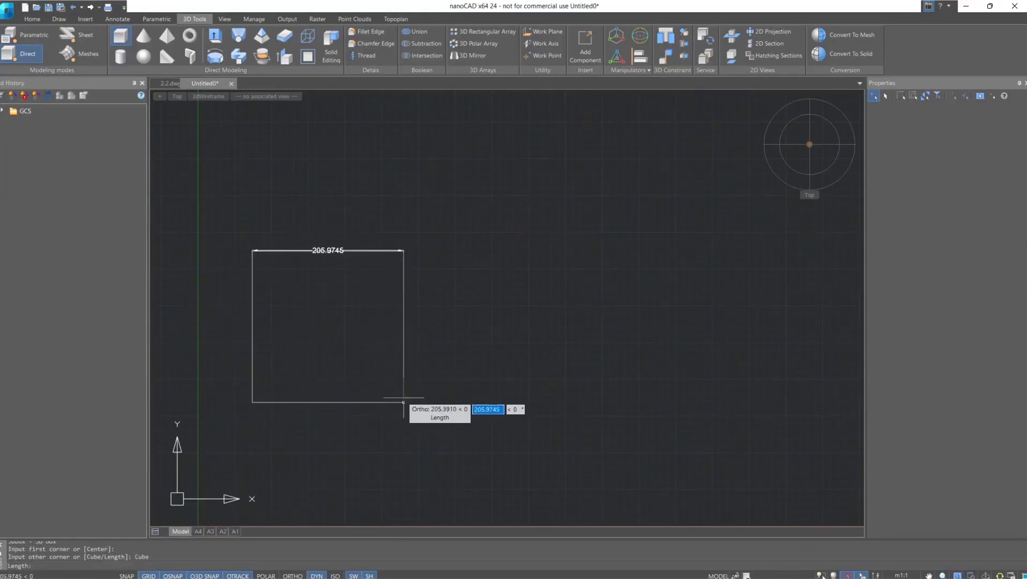
text(100)
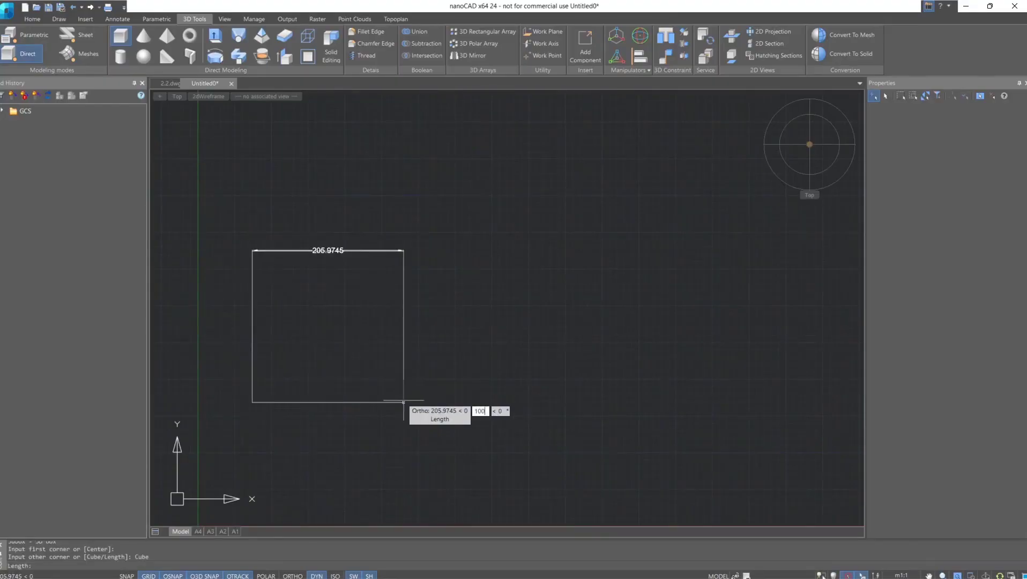
key(Return)
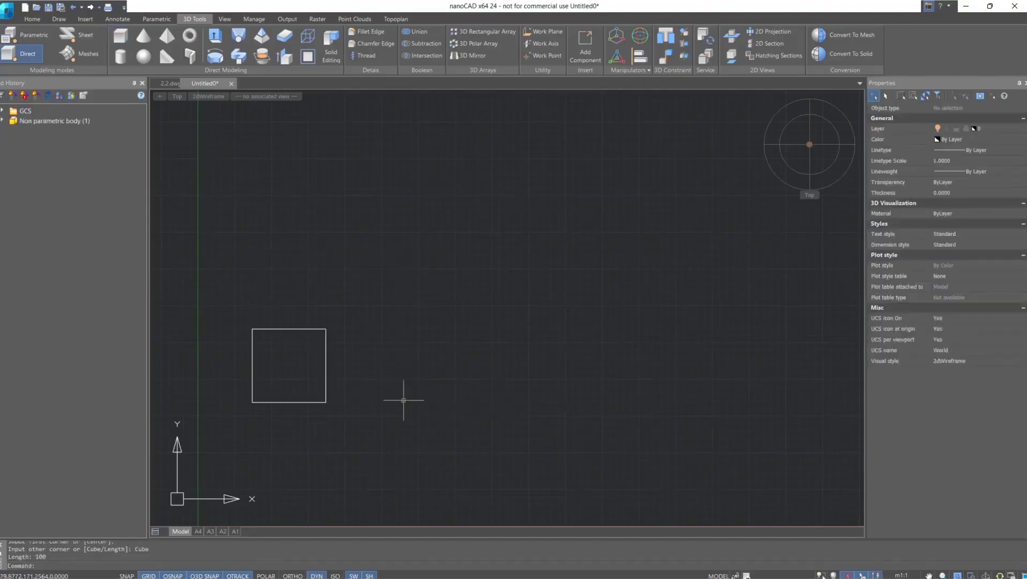
- Show the cube in the Top SW isometric view with the Shaded with edges visual style
click(792, 161)
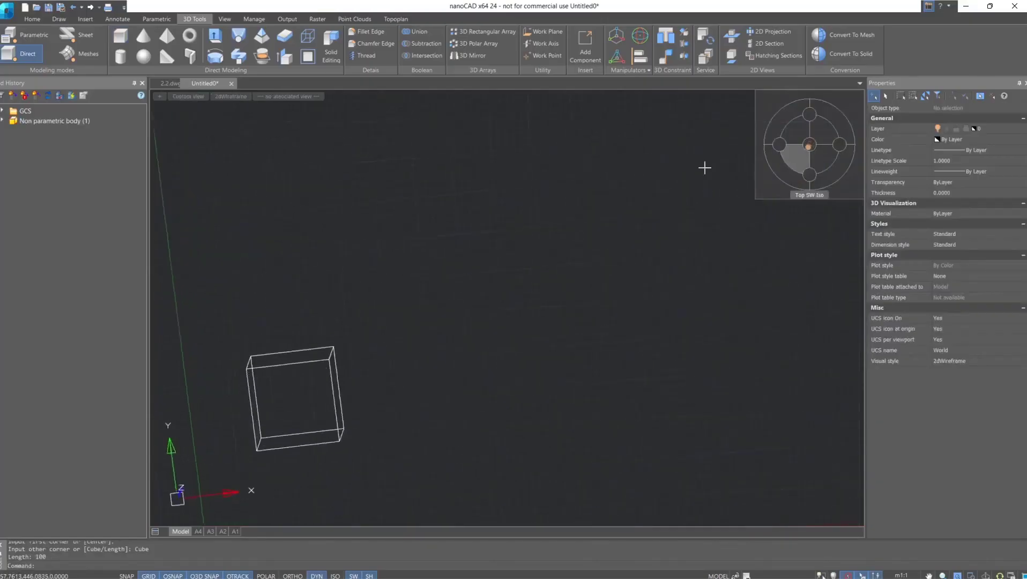
click(239, 97)
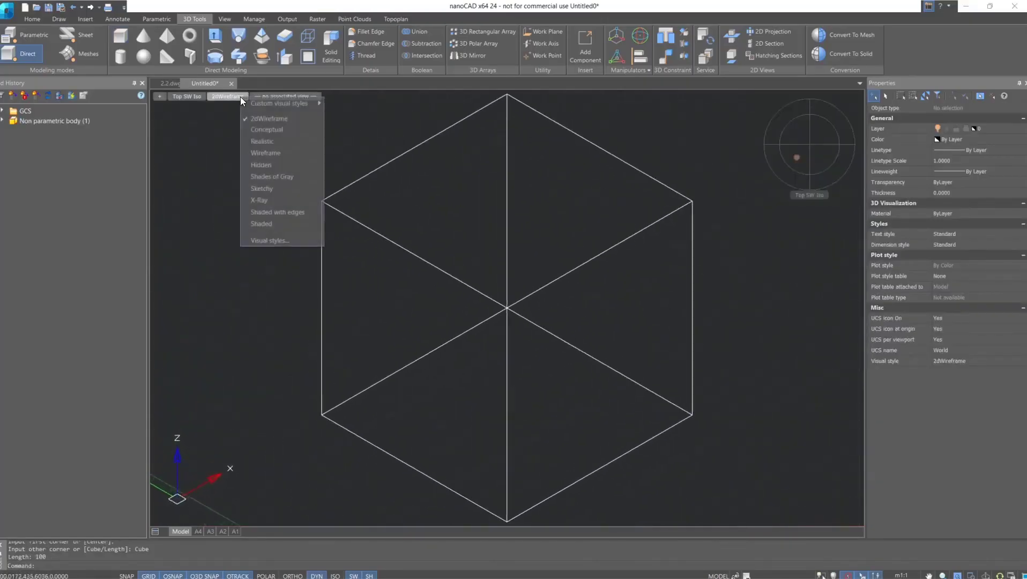
click(275, 212)
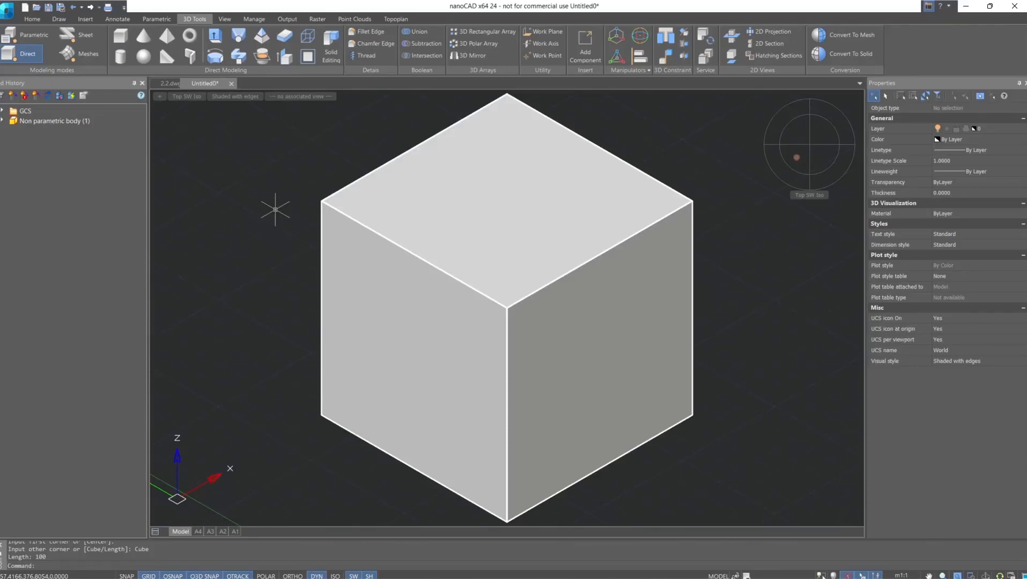
- Create a sphere of radius 60 centred on the cube's nearest upper corner
click(145, 56)
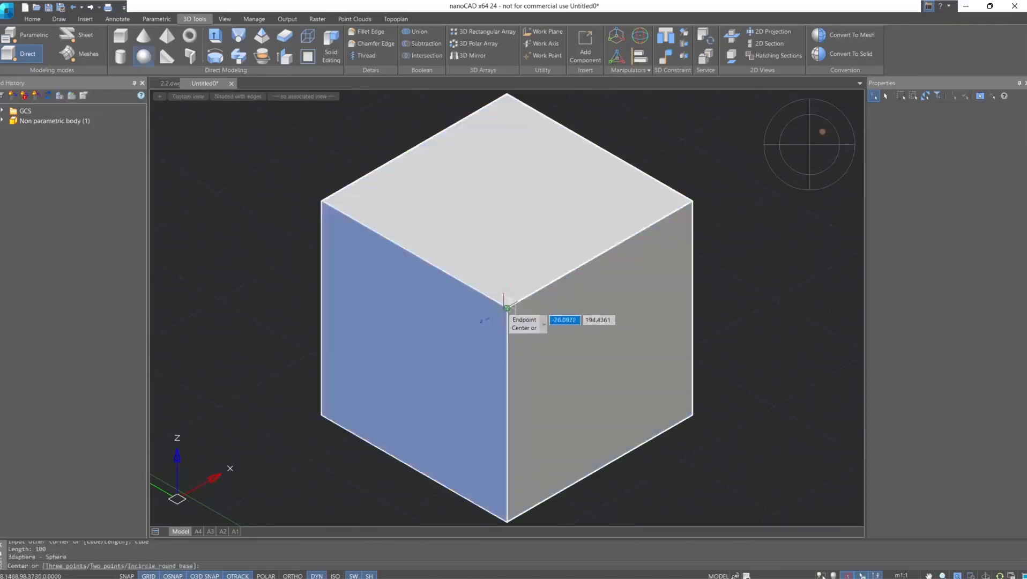
click(507, 308)
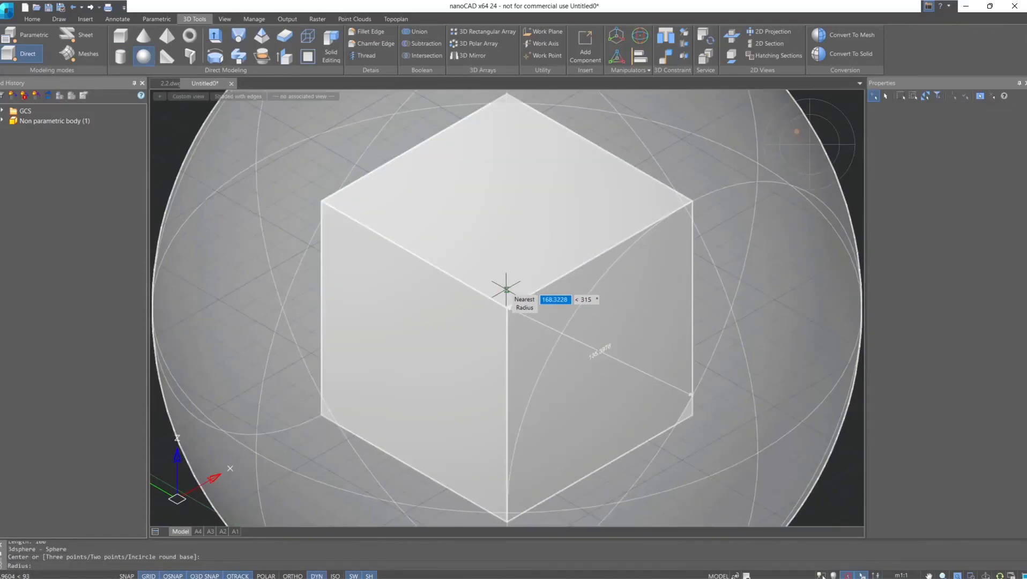
text(60)
key(Return)
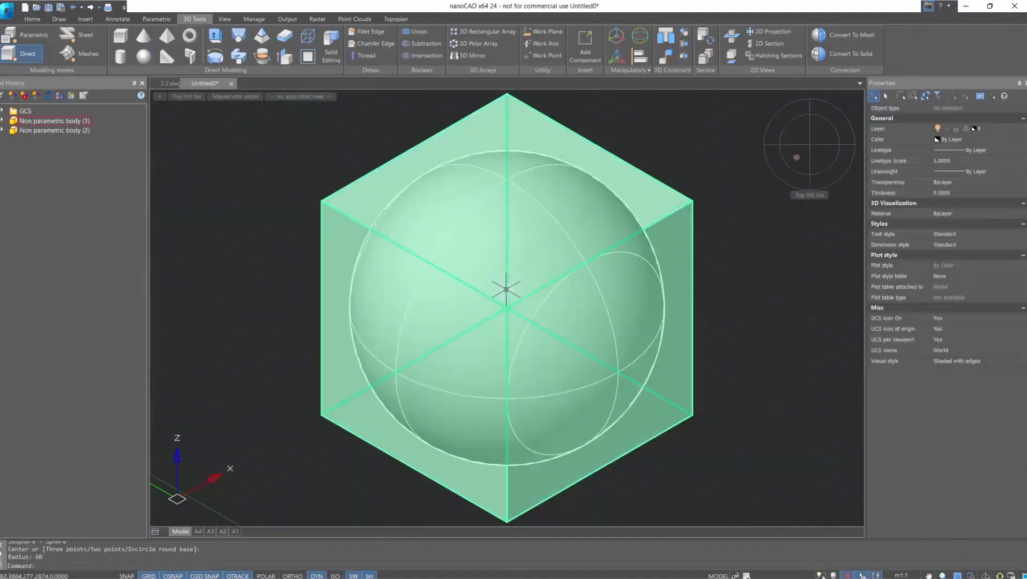
- Intersect the cube and the sphere so that only their common volume is kept
click(428, 58)
click(653, 216)
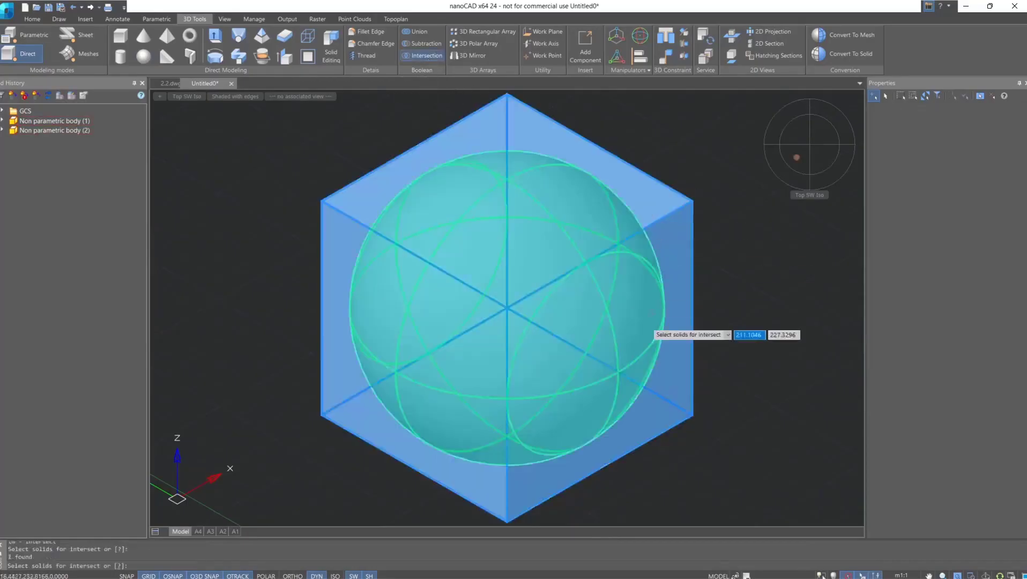
click(584, 379)
click(656, 404)
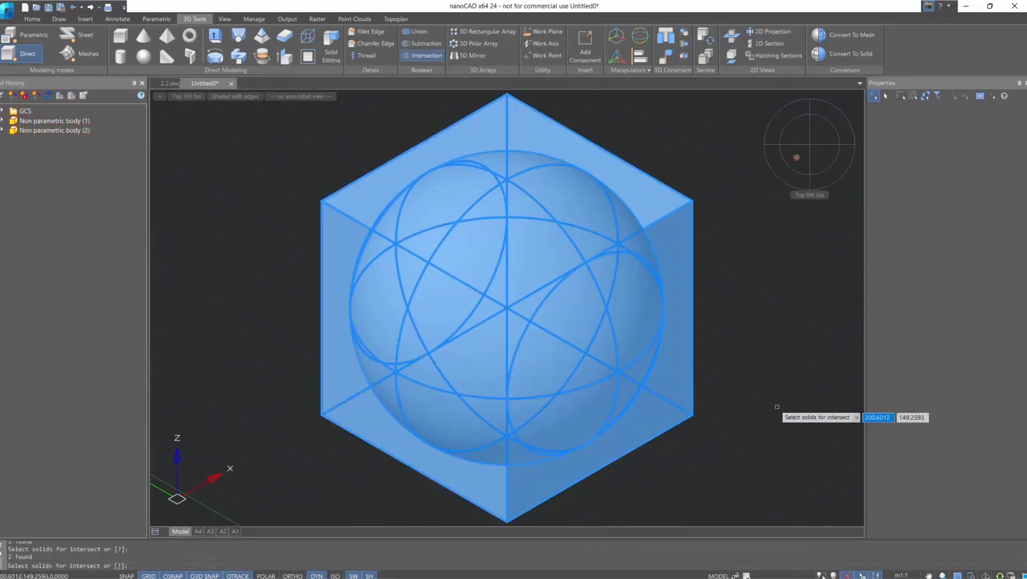
key(Return)
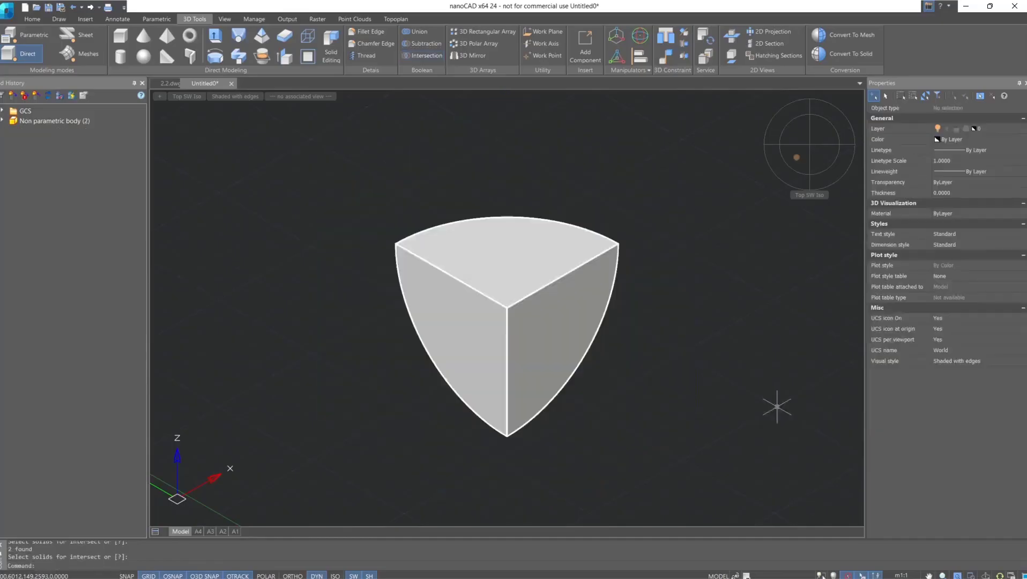
- Offset the edges of the solid's top face inward by a distance of 5
click(309, 59)
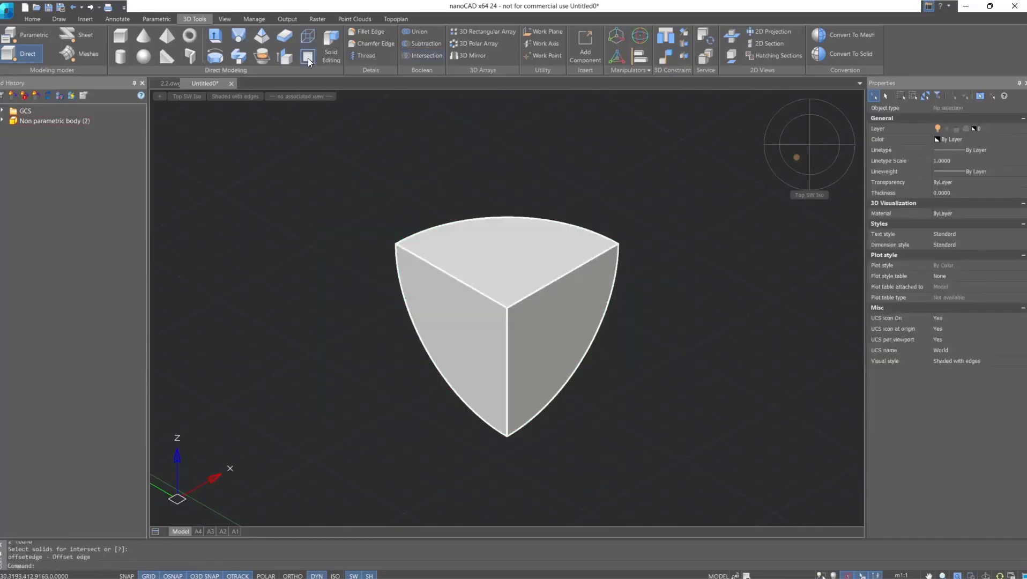
click(461, 236)
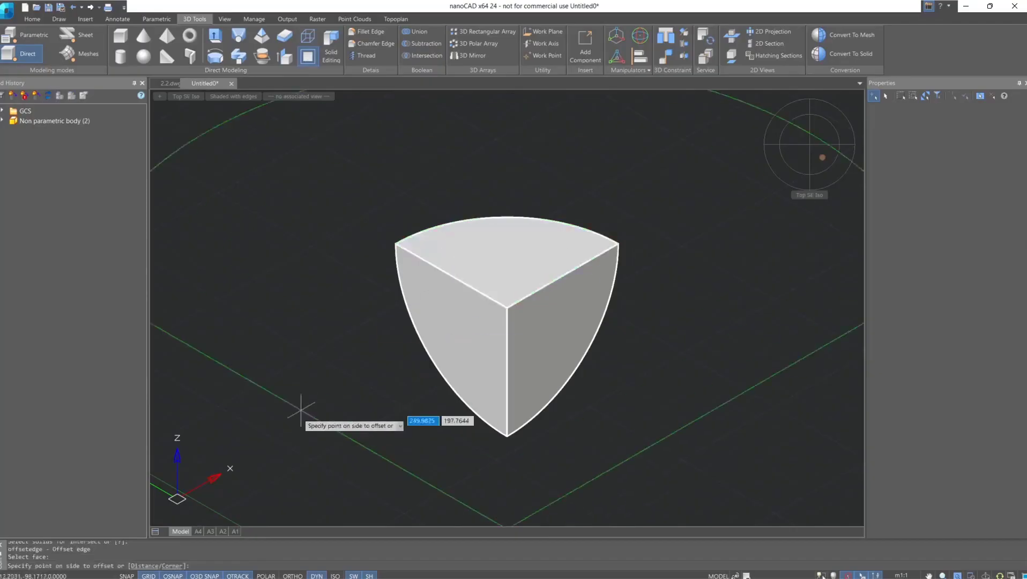
click(146, 565)
text(5)
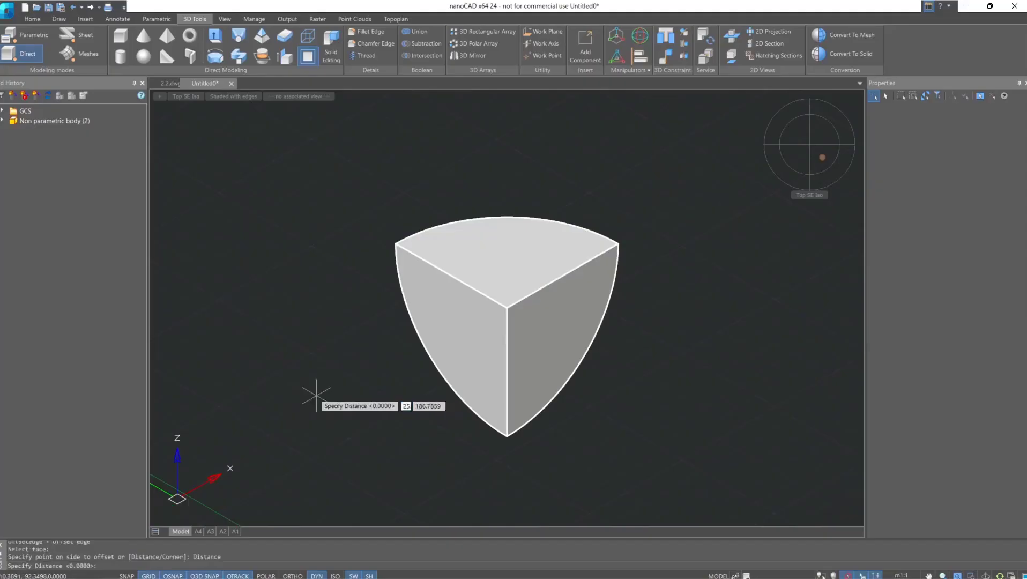
key(Return)
click(469, 272)
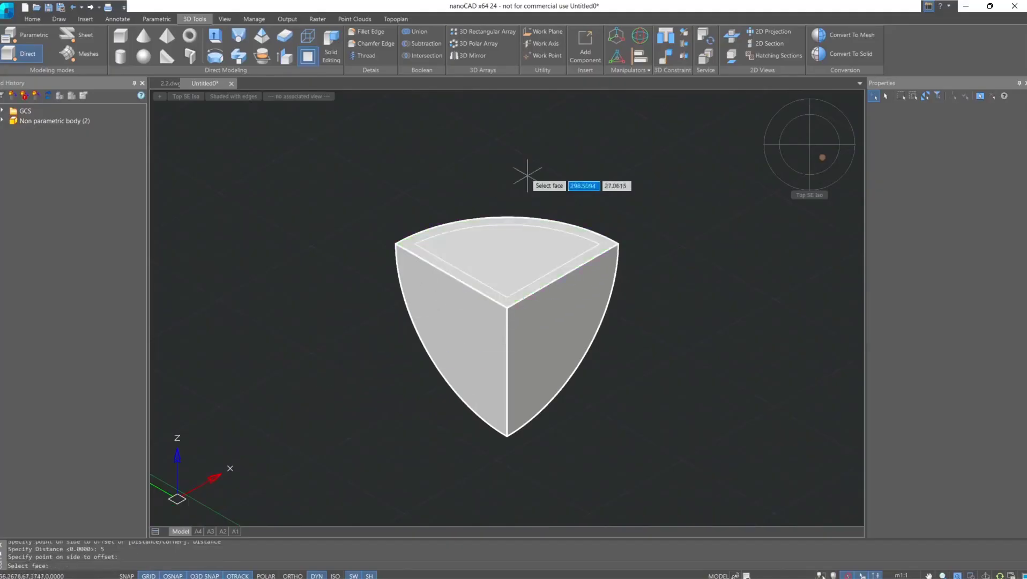
key(Escape)
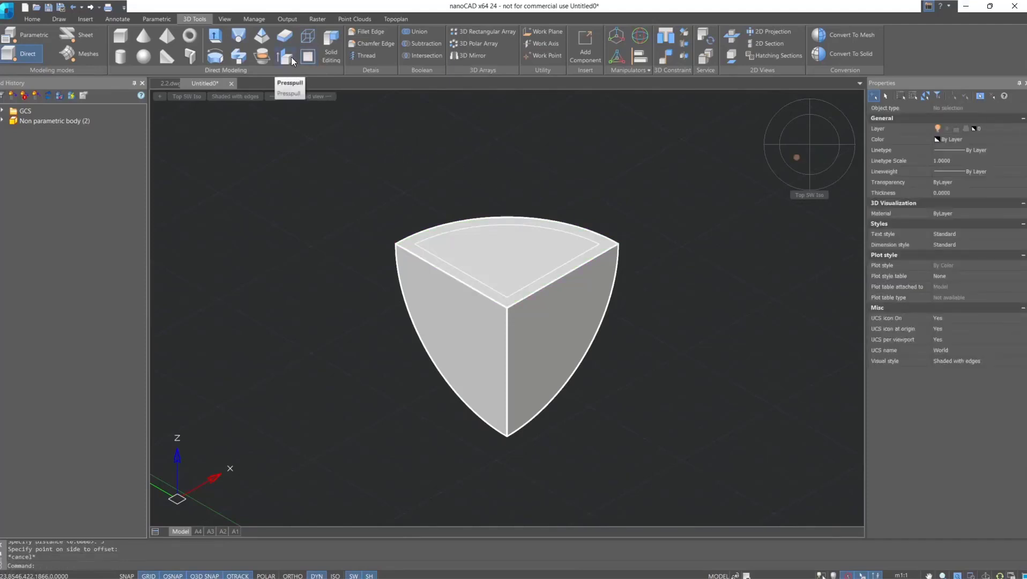
- Presspull the area inside the offset contour on the top face upward by 30
click(291, 57)
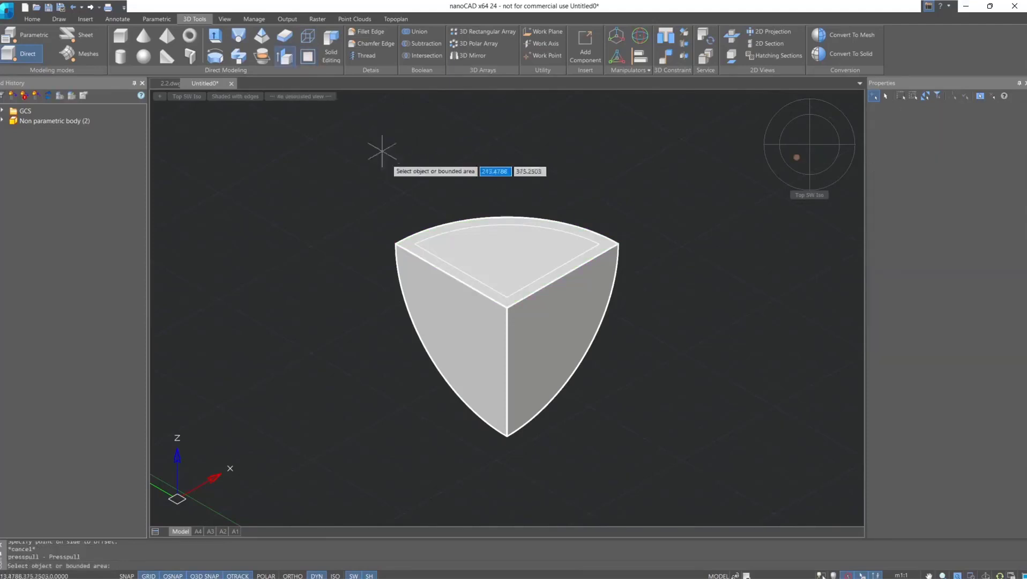
click(426, 250)
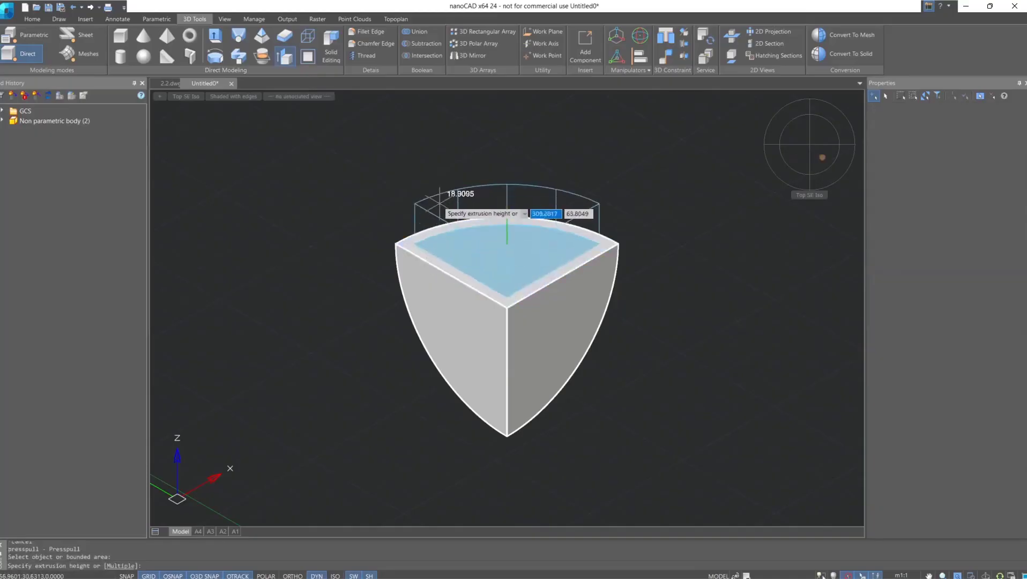
text(30)
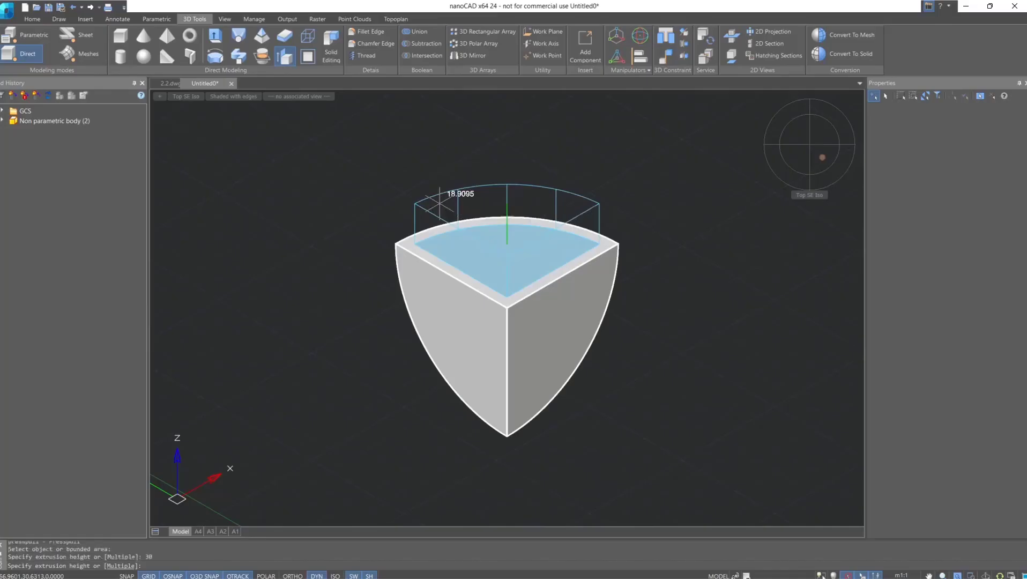
key(Return)
key(Escape)
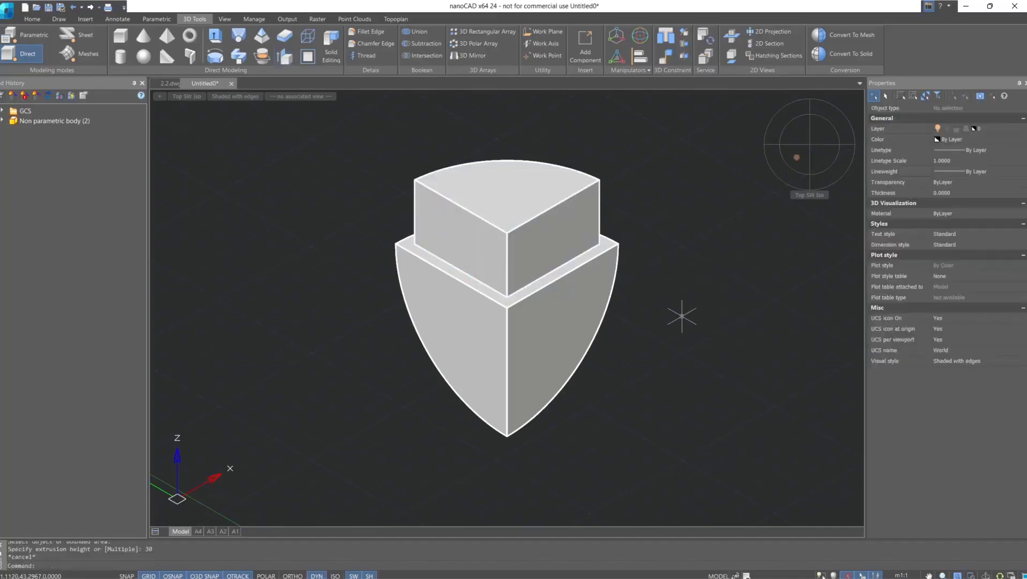